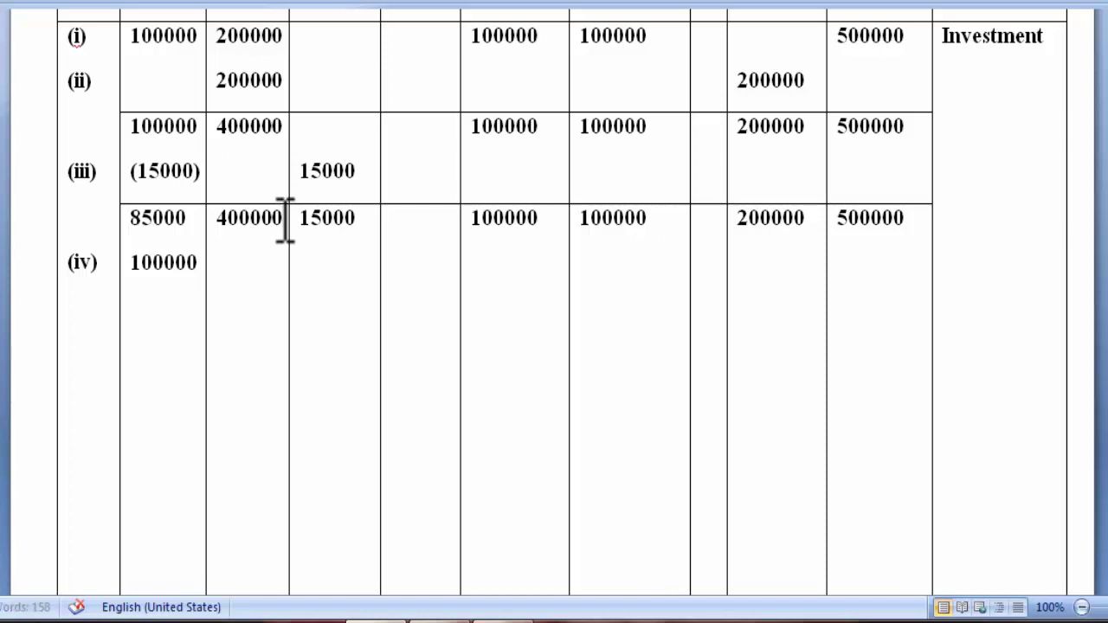
Complete transaction (iv) by entering (80000) in the M/I column and 20000 in the Capital column
text((80000)
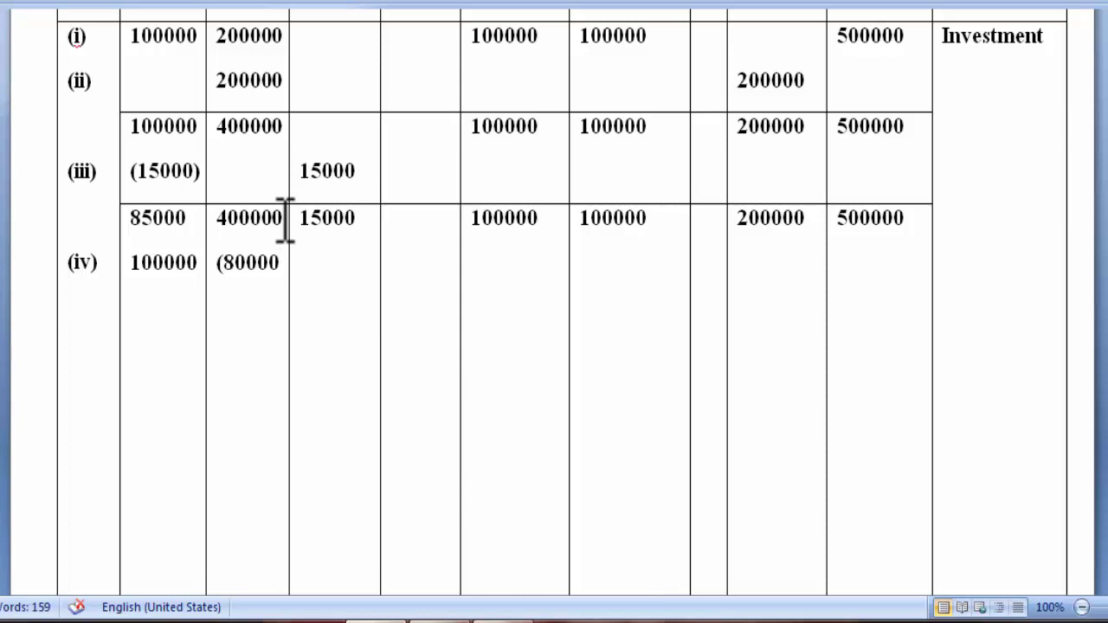
text())
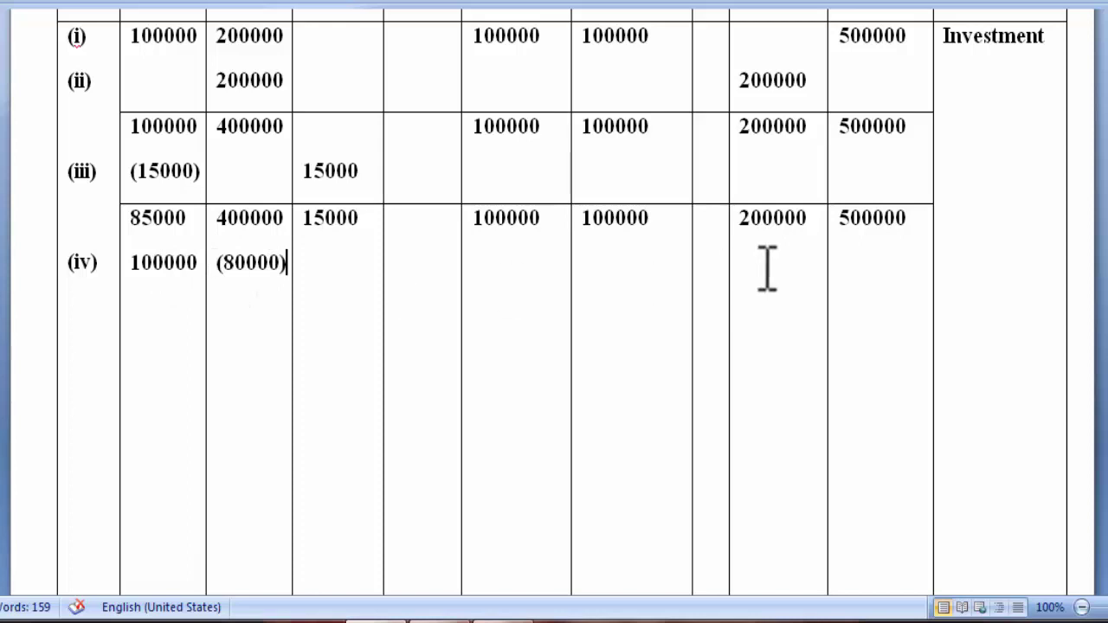
click(919, 225)
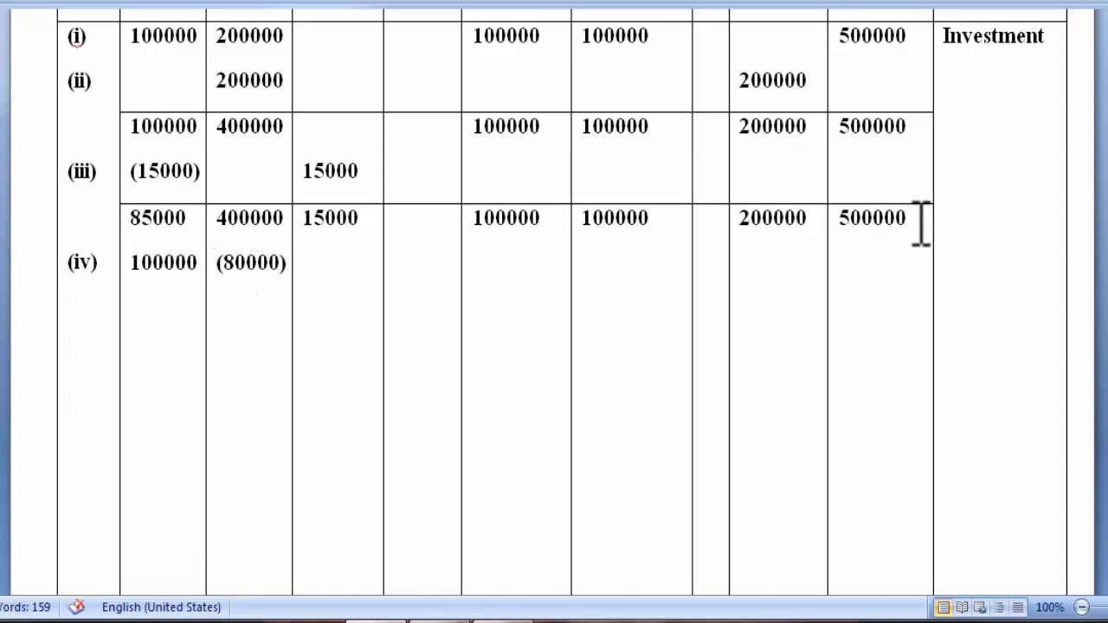
text(20000)
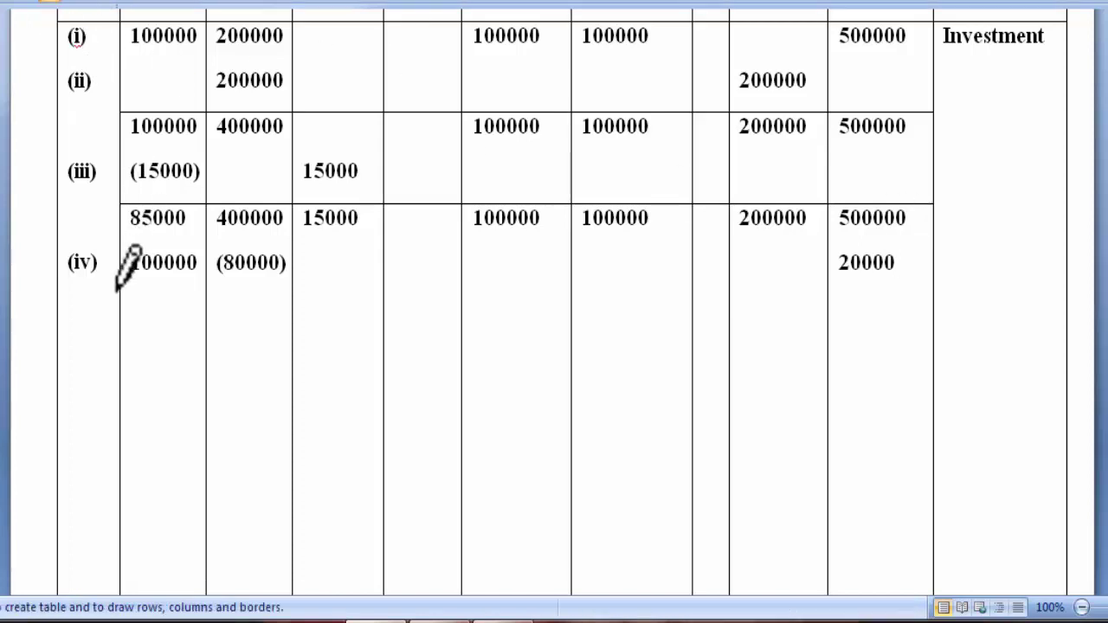
Draw a row border beneath transaction (iv) and enter the balances Cash 185000, M/I 320000, Prepaid Rent 15000, Furniture 100000 and Equipment 100000
drag(121, 284, 865, 290)
click(140, 311)
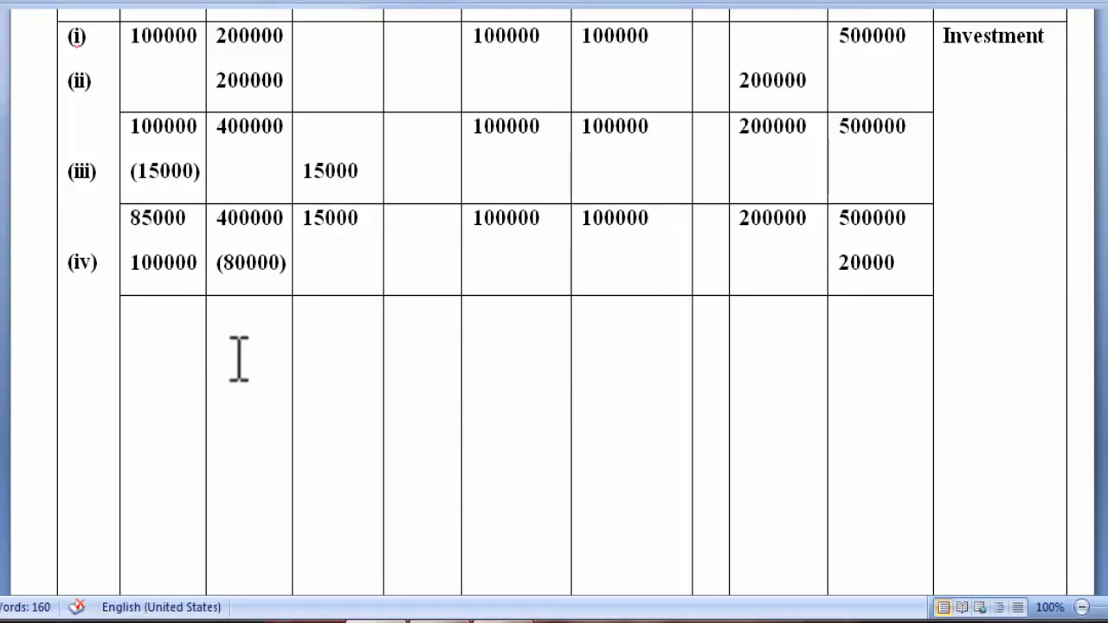
text(185000)
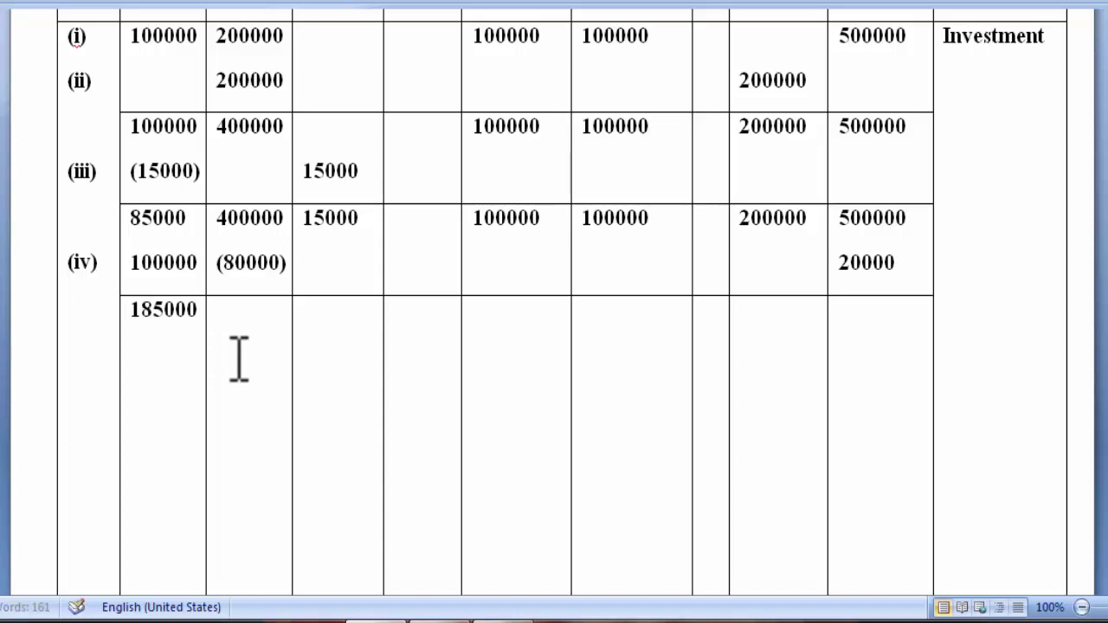
key(Tab)
text(320000)
key(Tab)
text(1)
key(Tab)
text(100000)
key(Tab)
text(100000)
Enter the balances after transaction (iv) for A/P as 200000 and Capital as 520000
key(Tab)
key(Tab)
text(200000)
key(Tab)
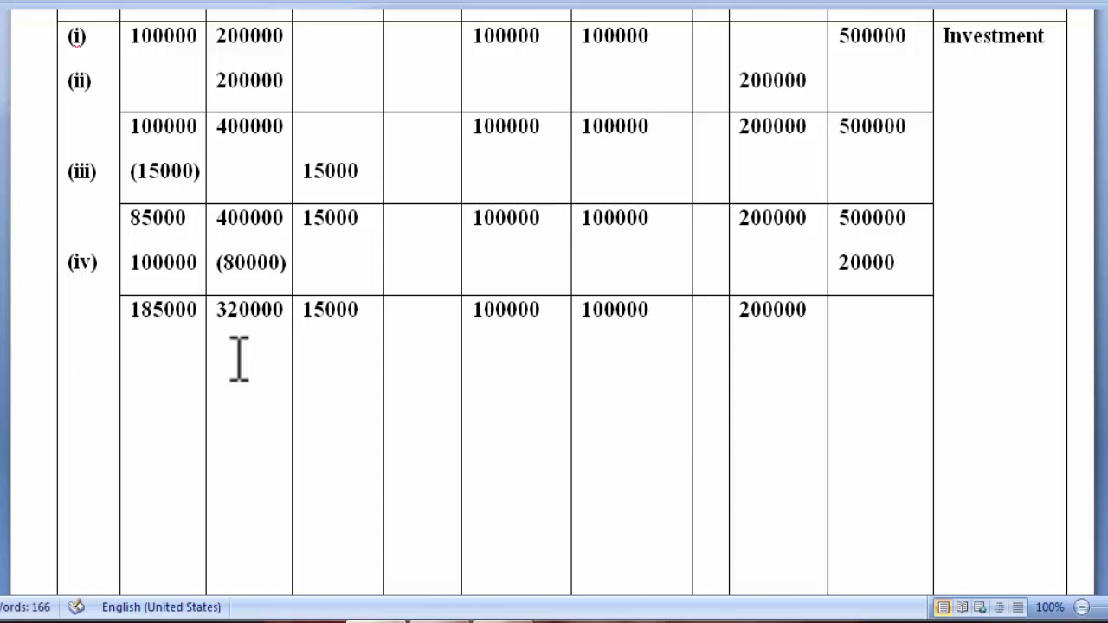
text(520000)
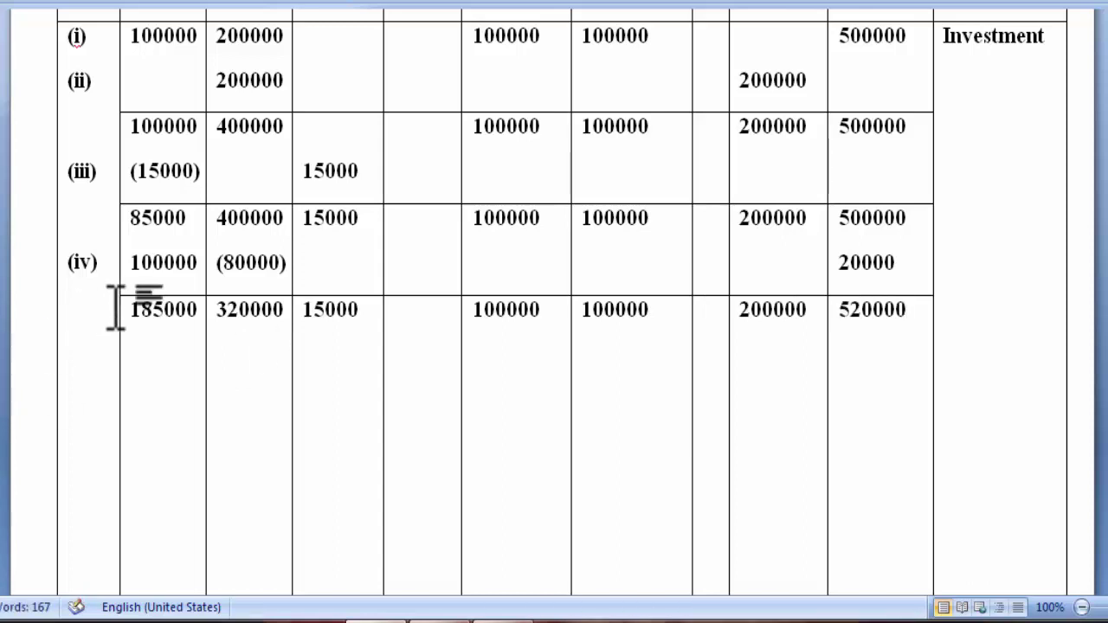
Add the label (v) on the line below the new balances, and highlight transactions (v) and (ii) in the problem text
key(Return)
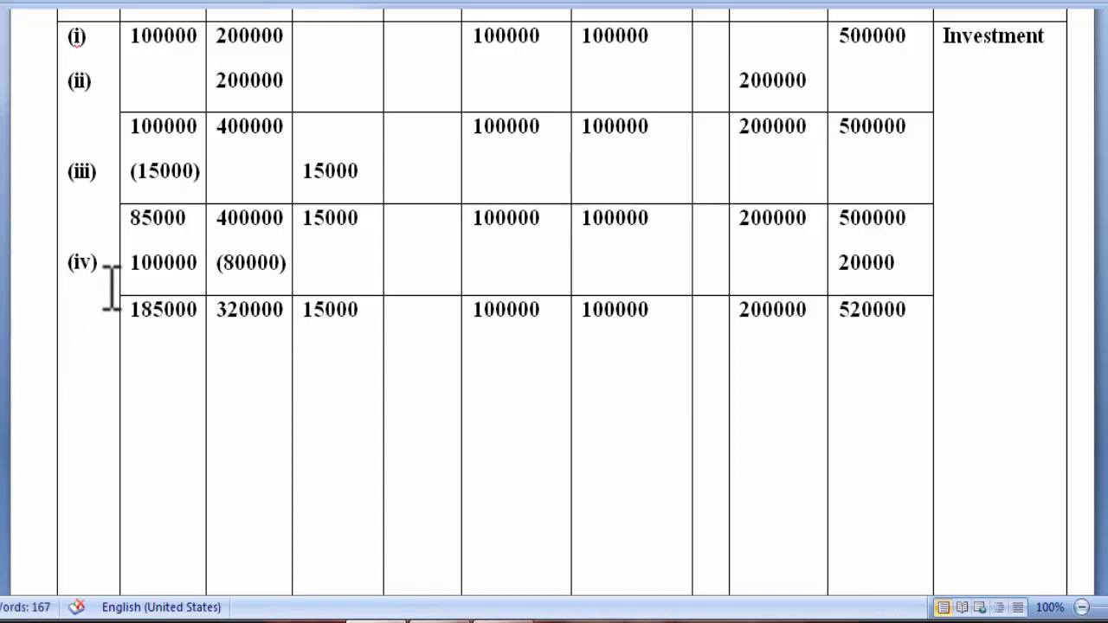
text((v))
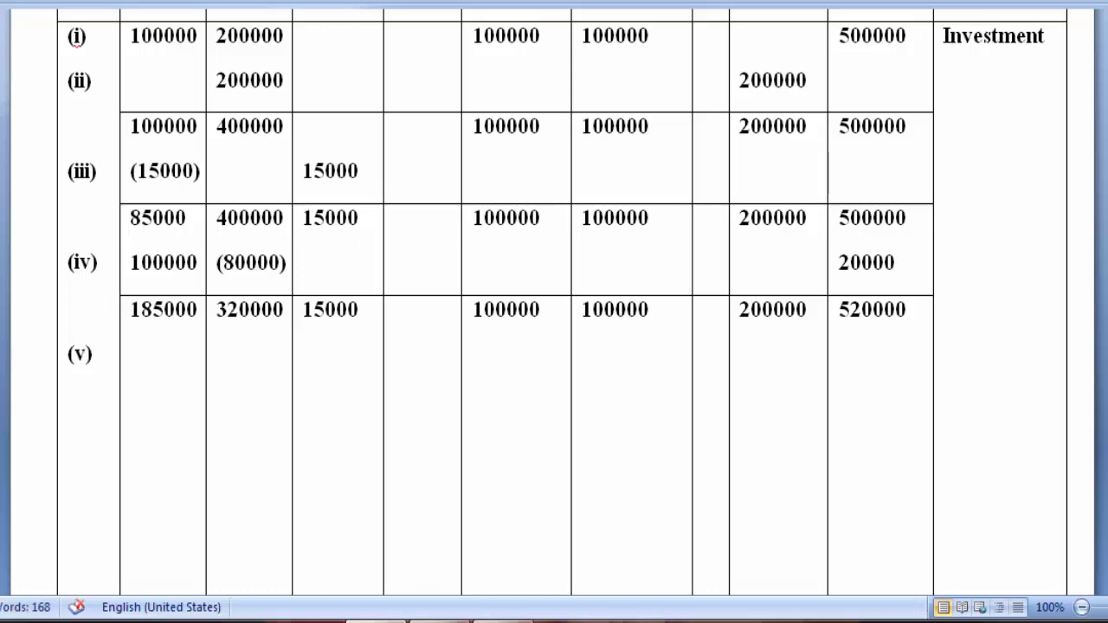
scroll(969, 123, up, 15)
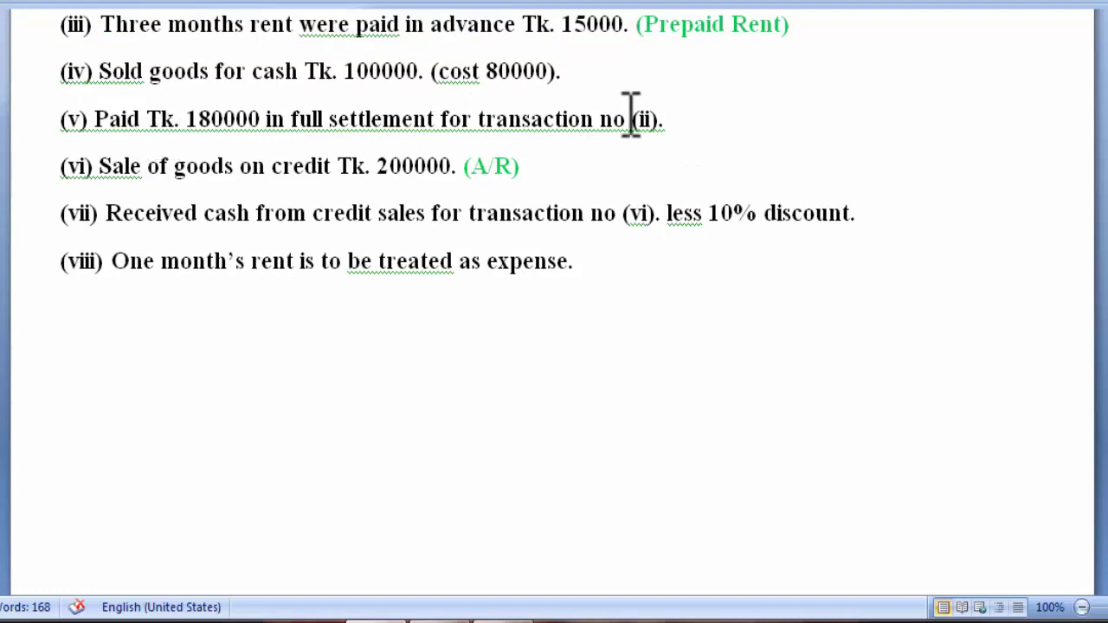
drag(665, 121, 102, 120)
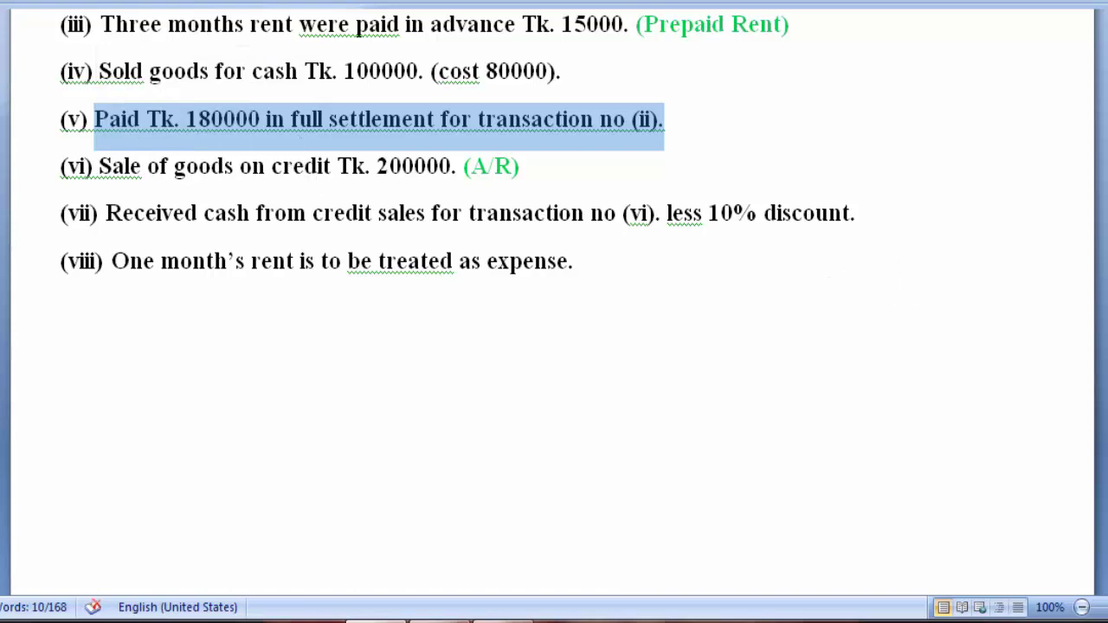
scroll(553, 286, up, 5)
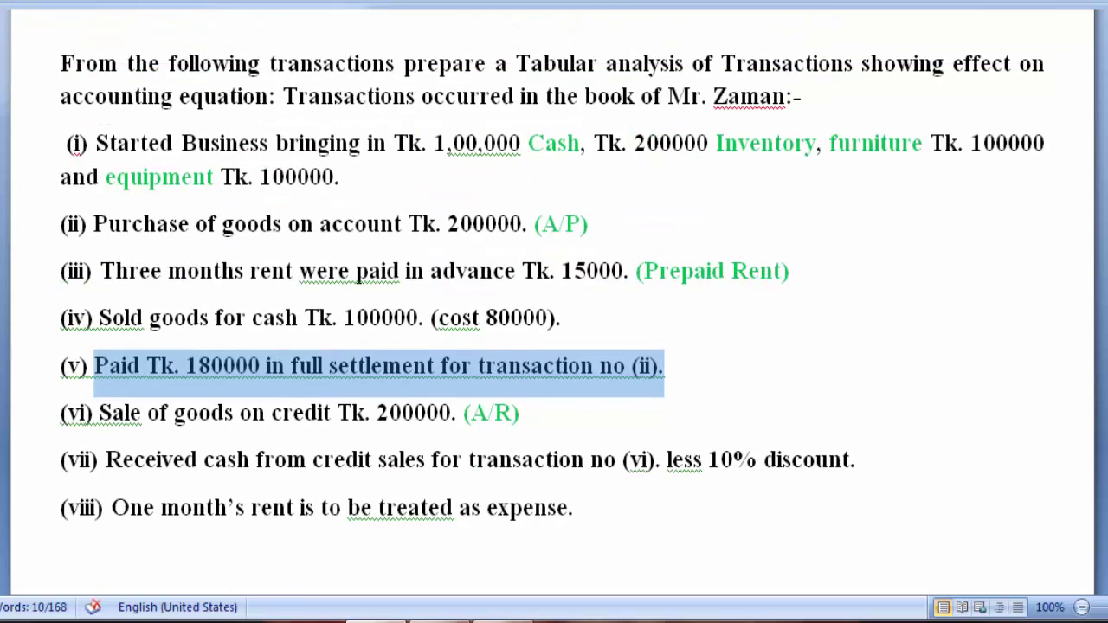
drag(613, 223, 64, 217)
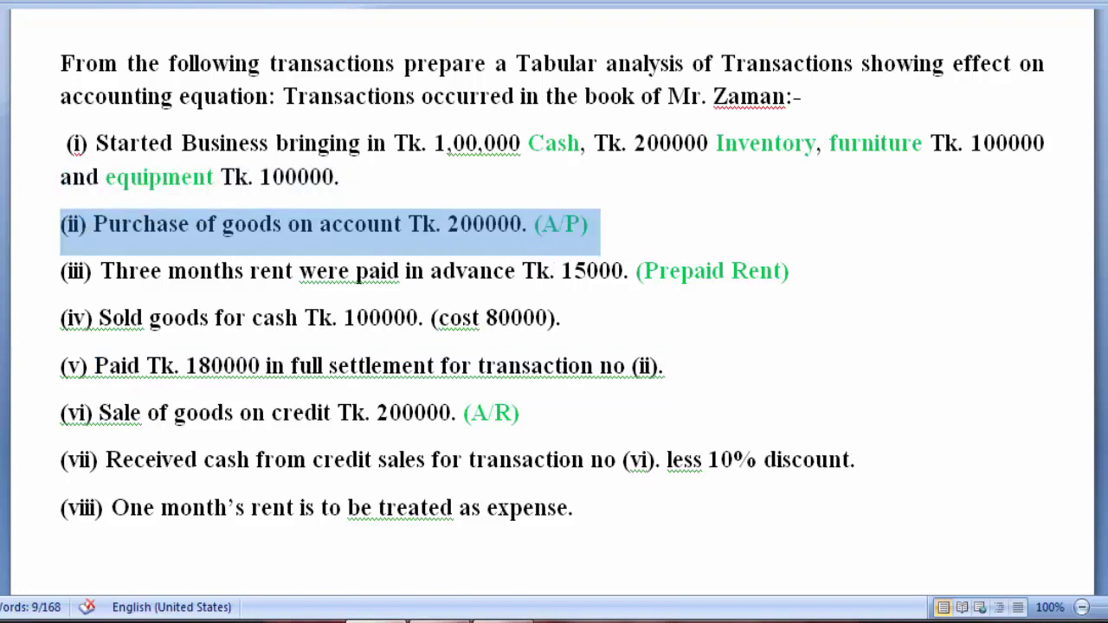
Enter (180000) in the Cash column for transaction (v) and save the document
scroll(554, 311, down, 15)
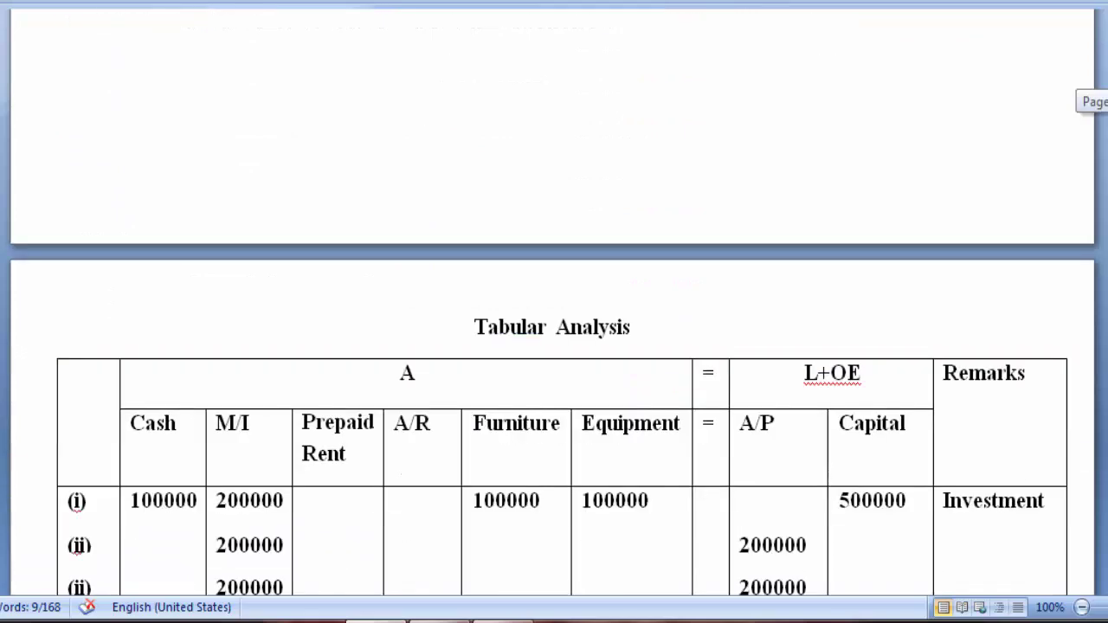
scroll(477, 406, down, 5)
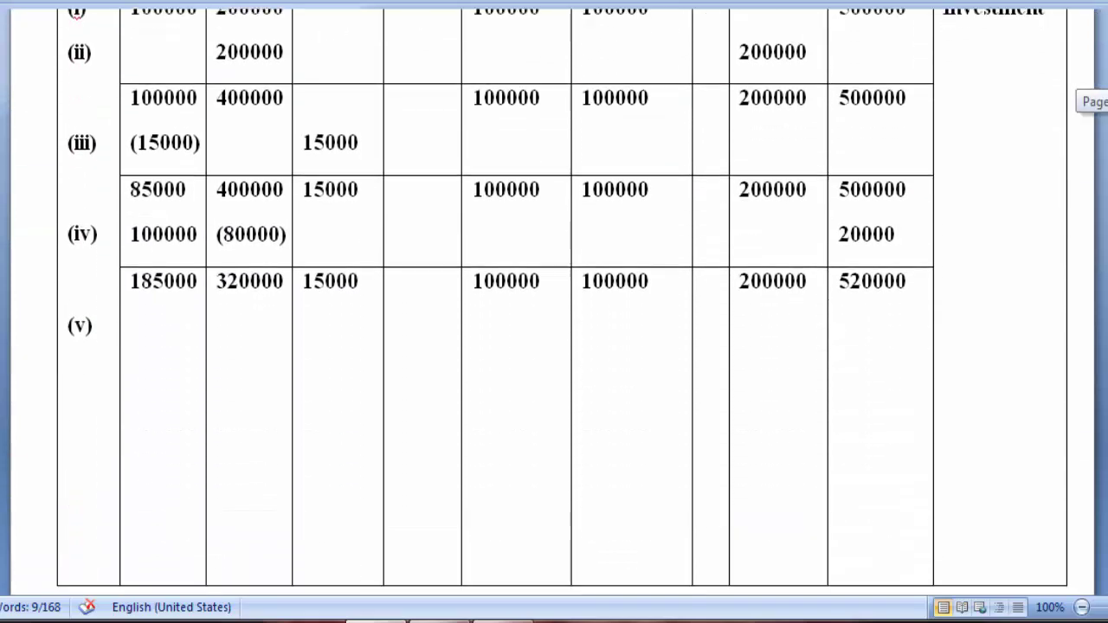
click(131, 285)
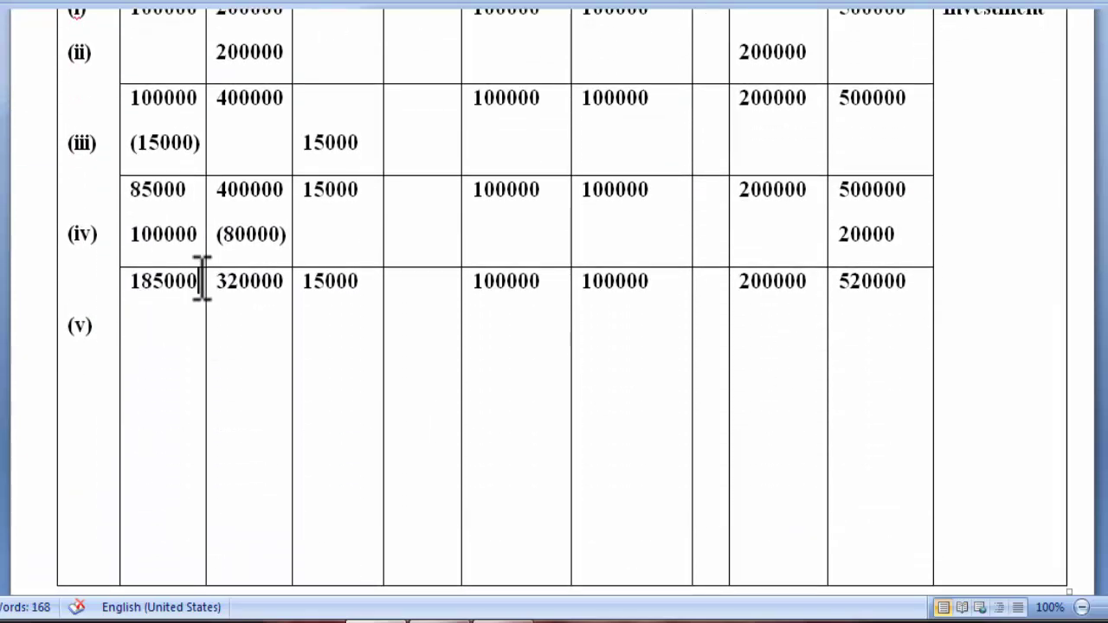
key(Return)
text((180000)
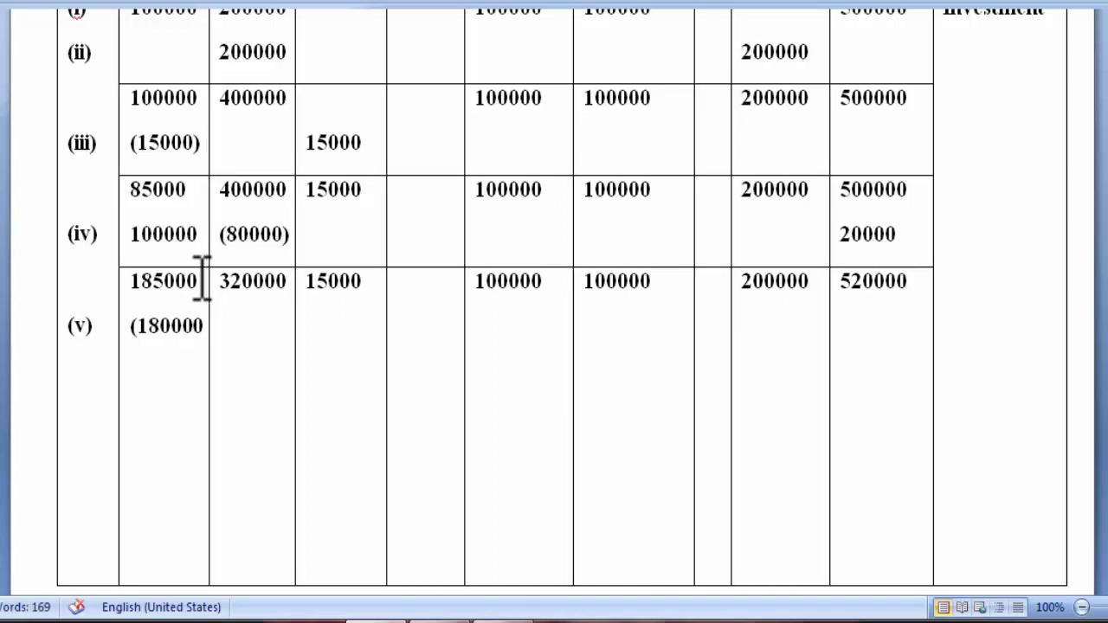
text())
key(ctrl+s)
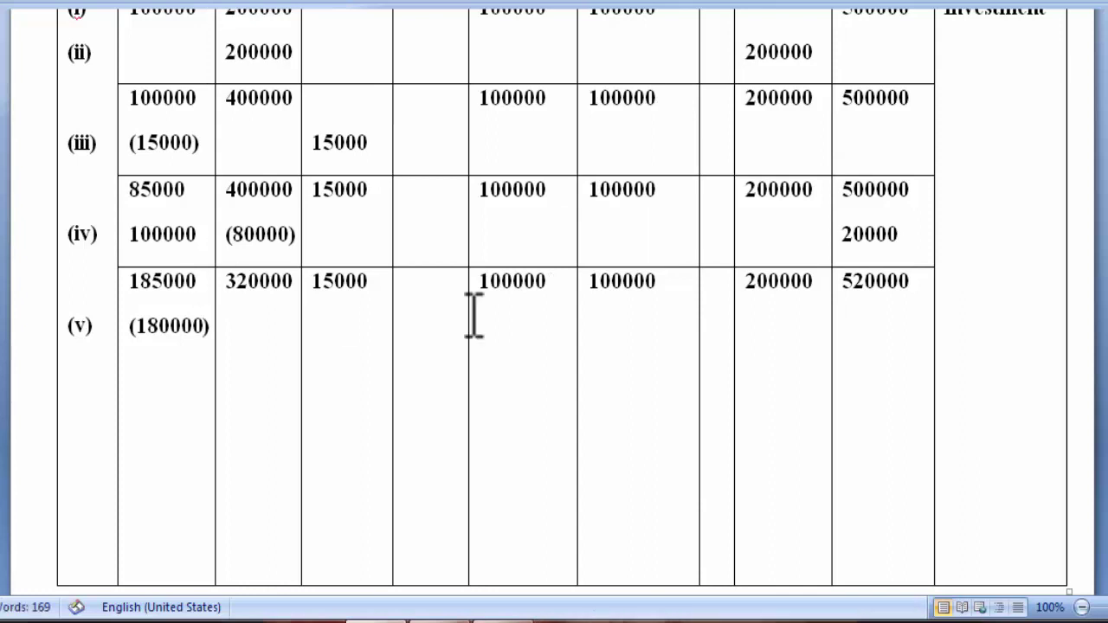
Enter (200000) in the A/P column for transaction (v), on a new line under the balance
click(767, 329)
text(200000)
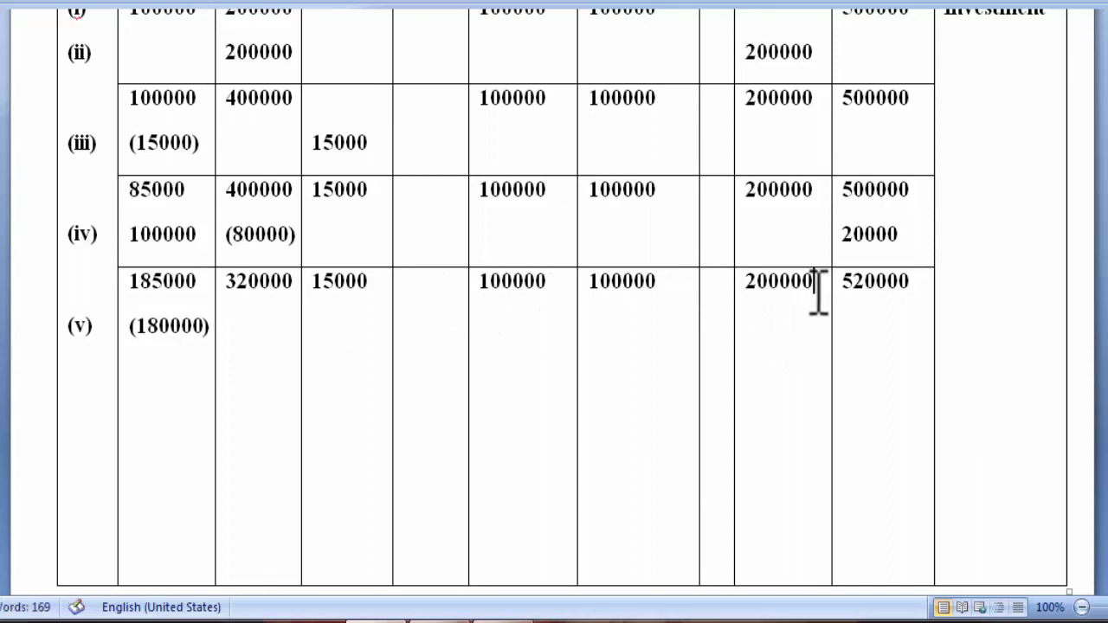
key(Return)
text((20000)
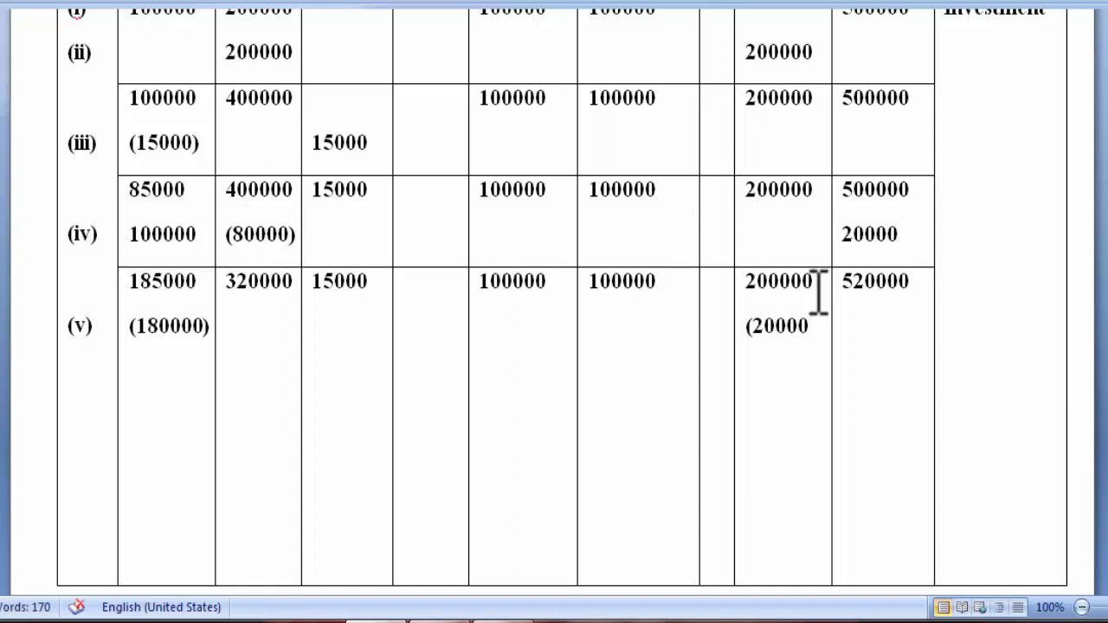
text(0)
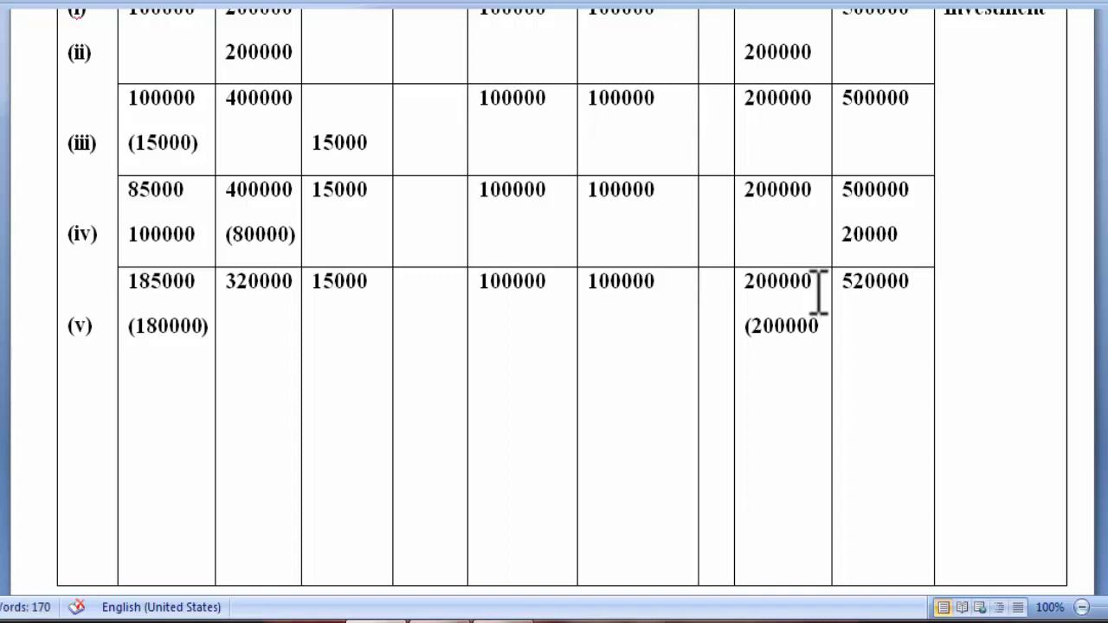
text())
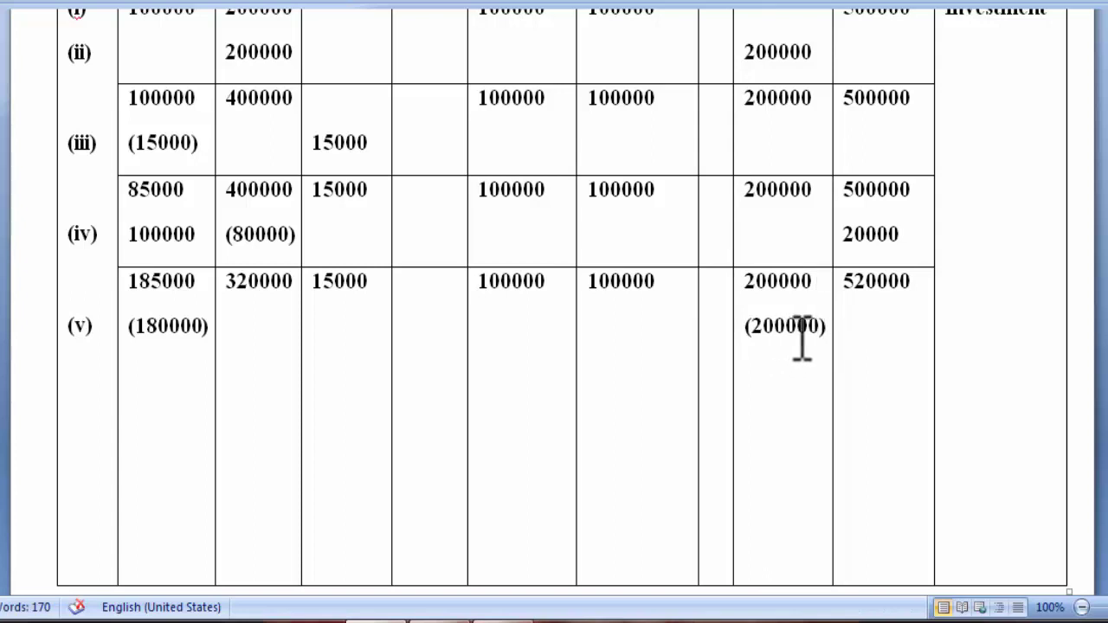
Enter 20000 in the Capital column for transaction (v) and save the document
drag(780, 329, 762, 334)
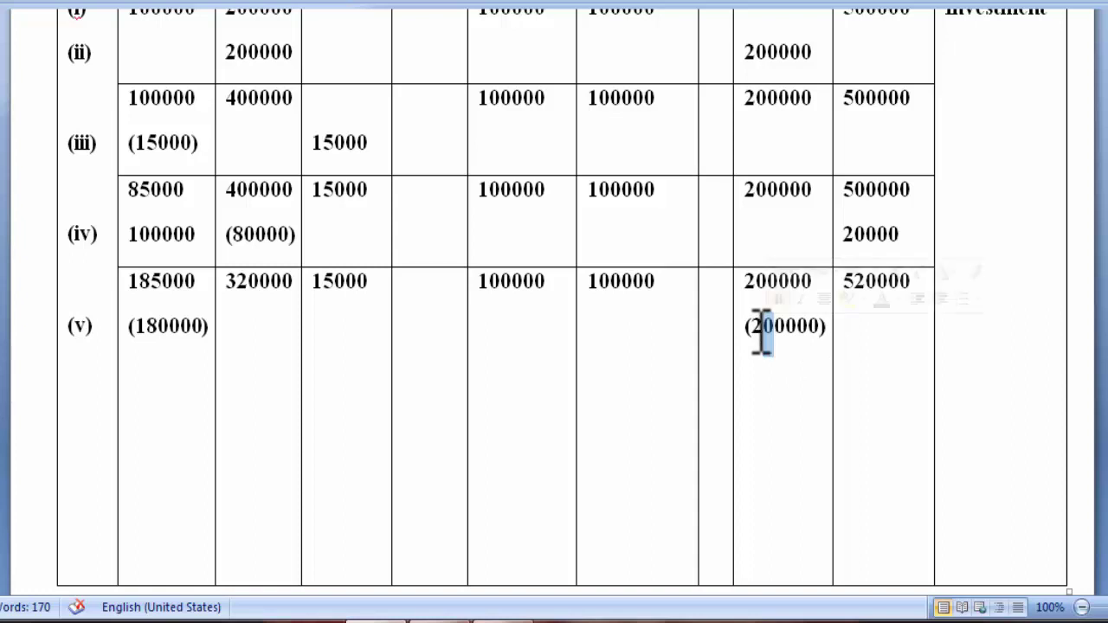
click(762, 334)
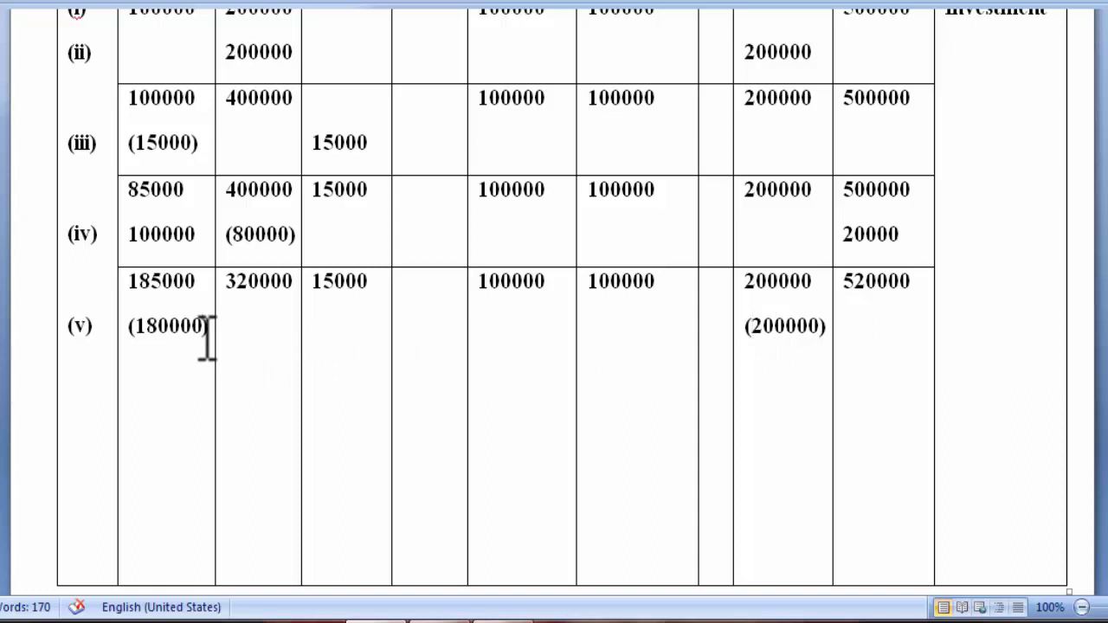
click(858, 322)
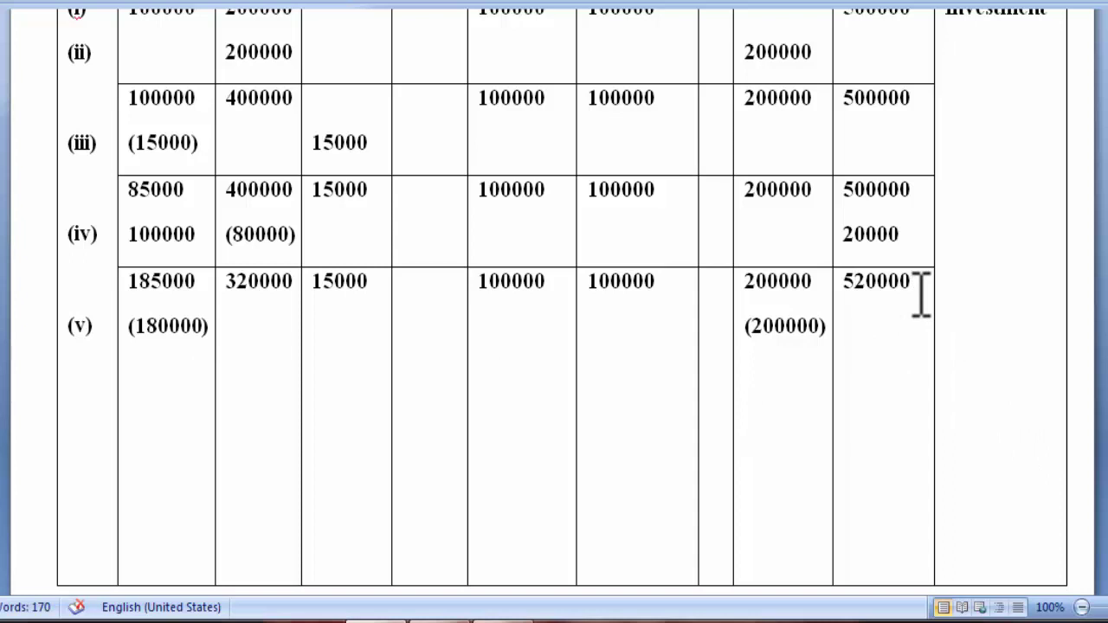
text(20000)
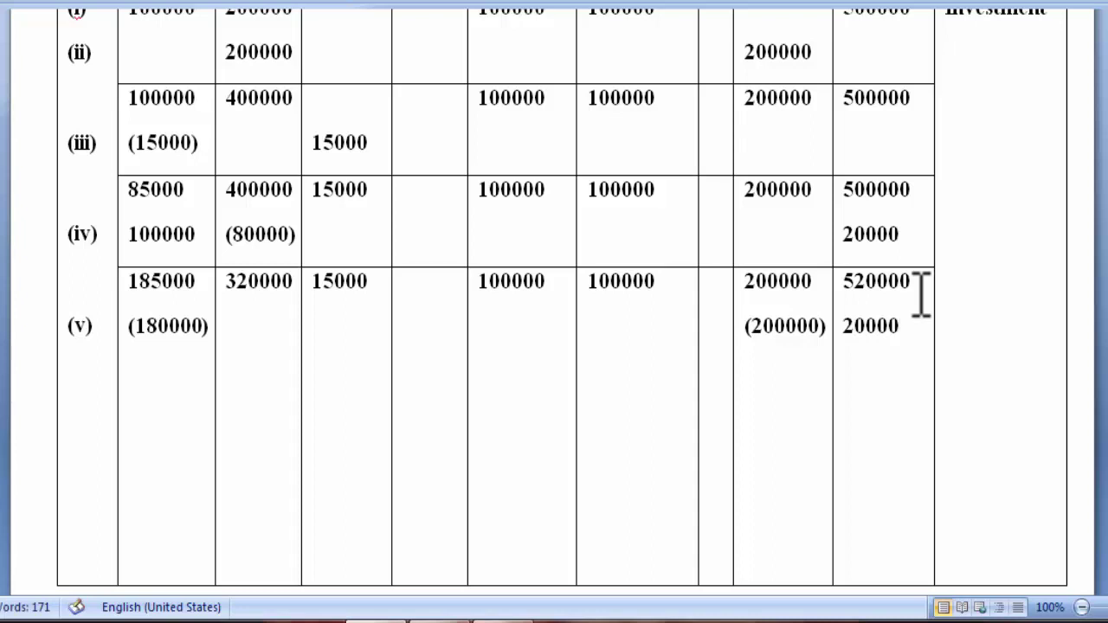
key(ctrl+s)
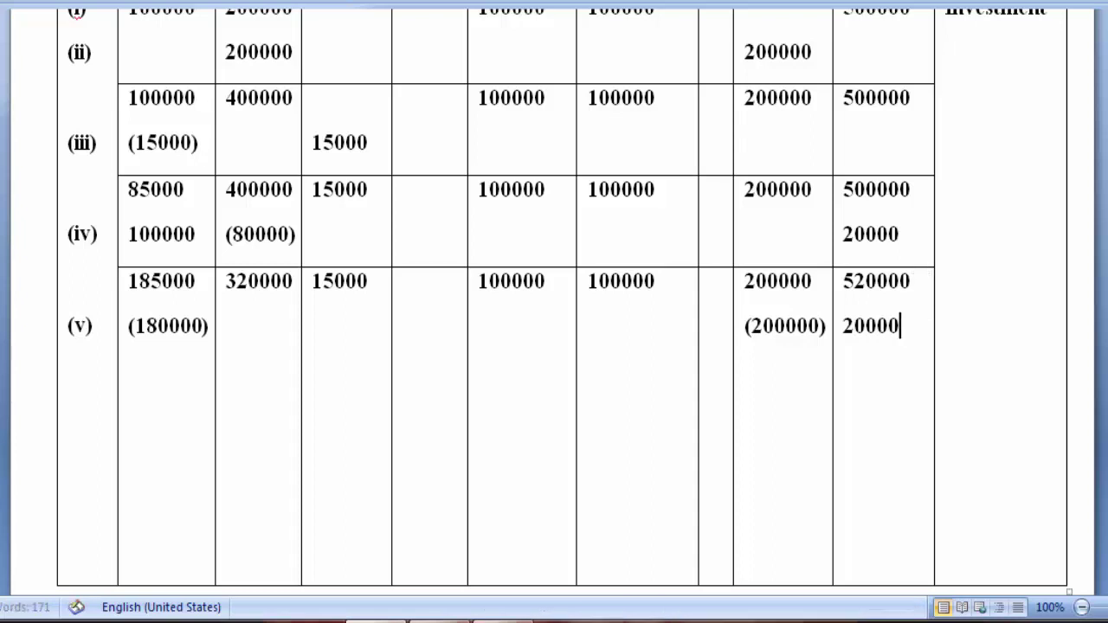
Draw a row border beneath transaction (v) from Cash to Capital and enter the Cash balance 5000
click(58, 1)
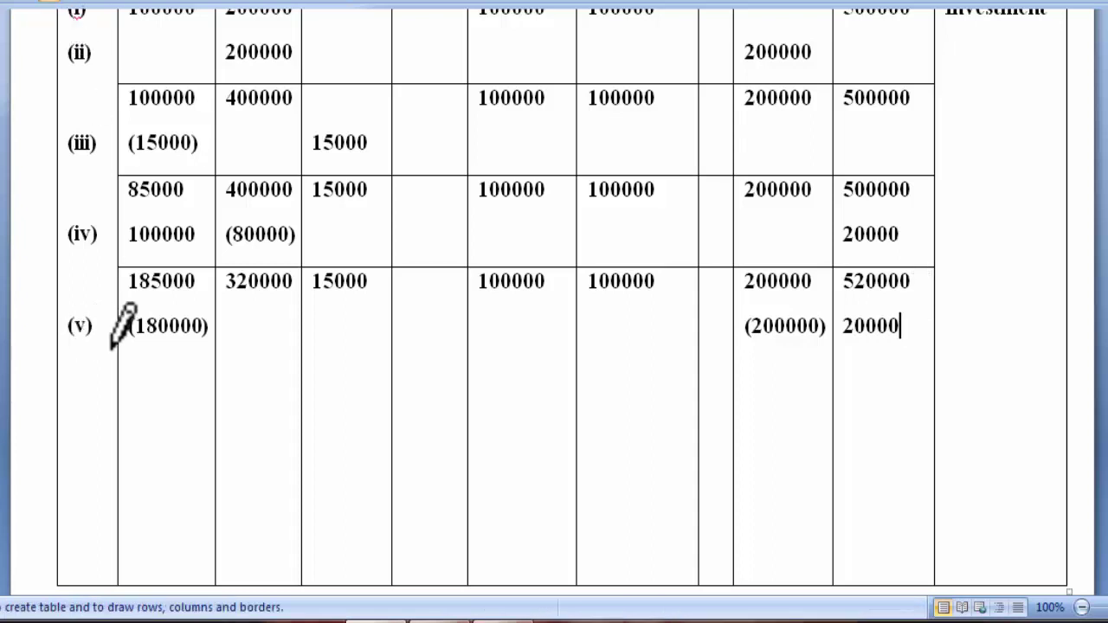
mouse_move(121, 351)
mouse_down()
mouse_move(560, 354)
mouse_move(903, 376)
mouse_move(918, 350)
mouse_up()
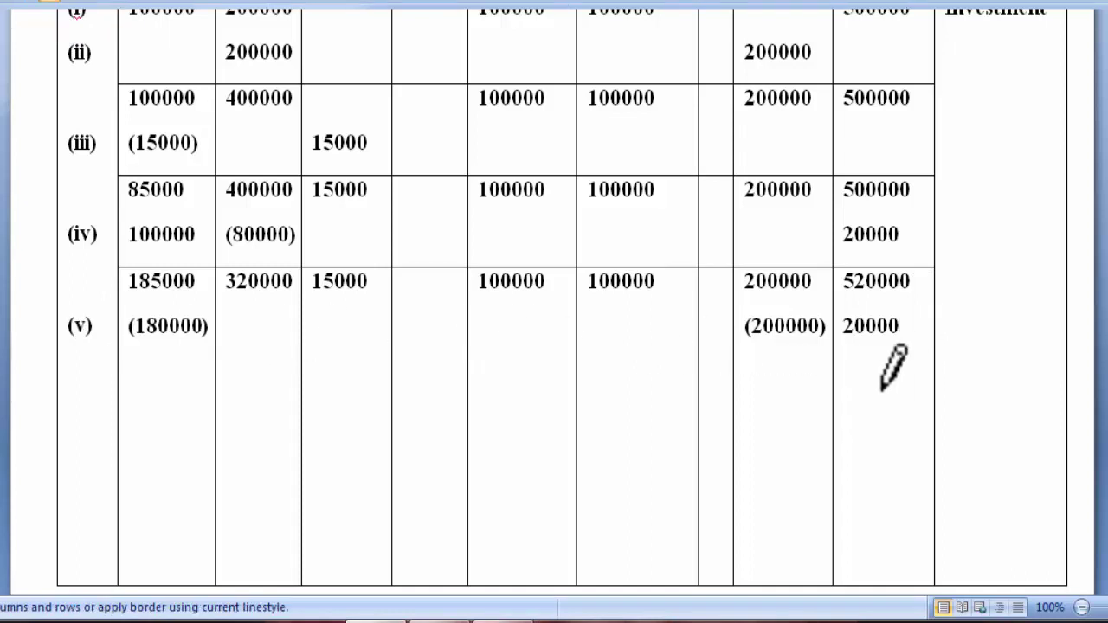
click(158, 378)
text(50000)
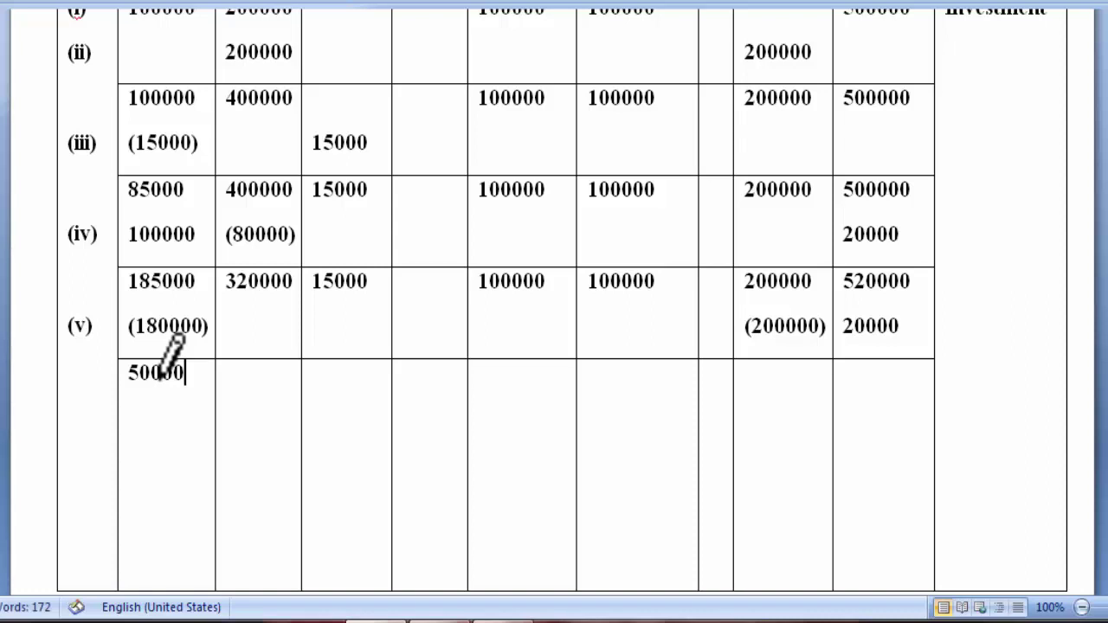
key(BackSpace)
key(Tab)
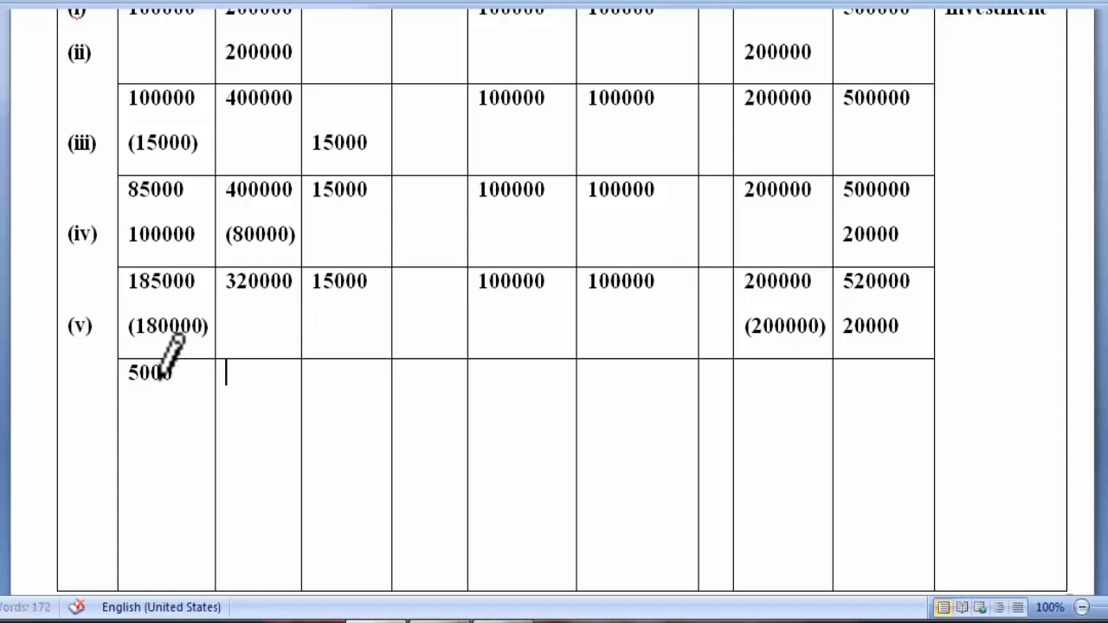
Enter the remaining asset balances after transaction (v): M/I 320000, Prepaid Rent 15000, Furniture 100000 and Equipment 100000
text(32)
key(Tab)
text(15000)
key(Tab)
key(Tab)
text(100000)
key(Tab)
text(100000)
key(Tab)
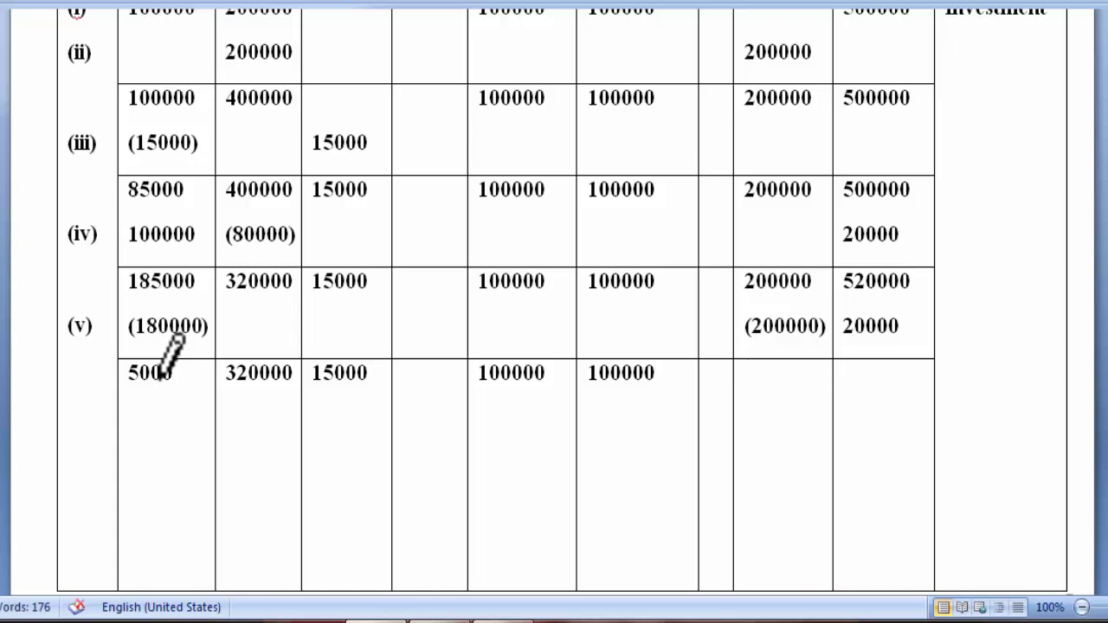
Enter the balances A/P 0 and Capital 540000, and add the label (v) on the line below in the transaction column
key(Tab)
text(5400)
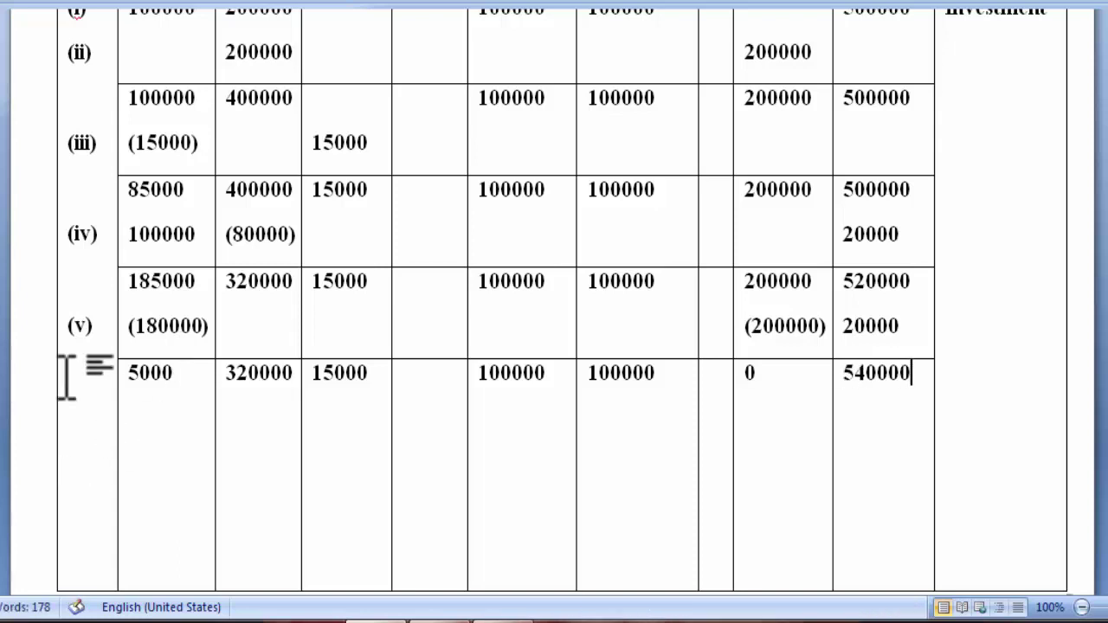
key(Down)
key(Return)
text((v))
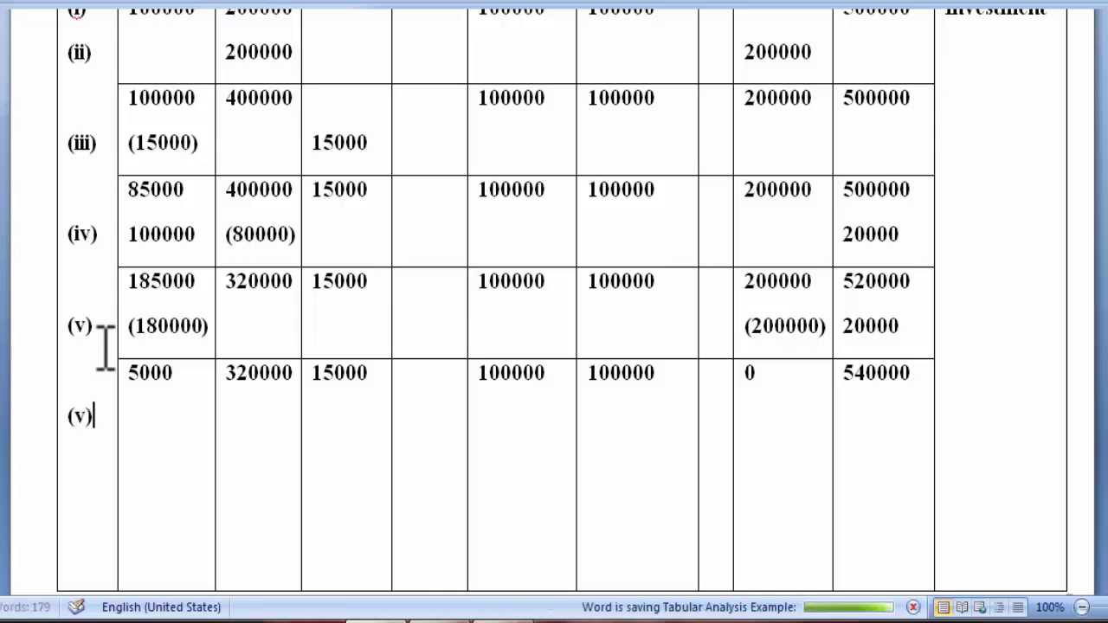
Correct the last label in the transaction column to (vi)
key(BackSpace)
text(i))
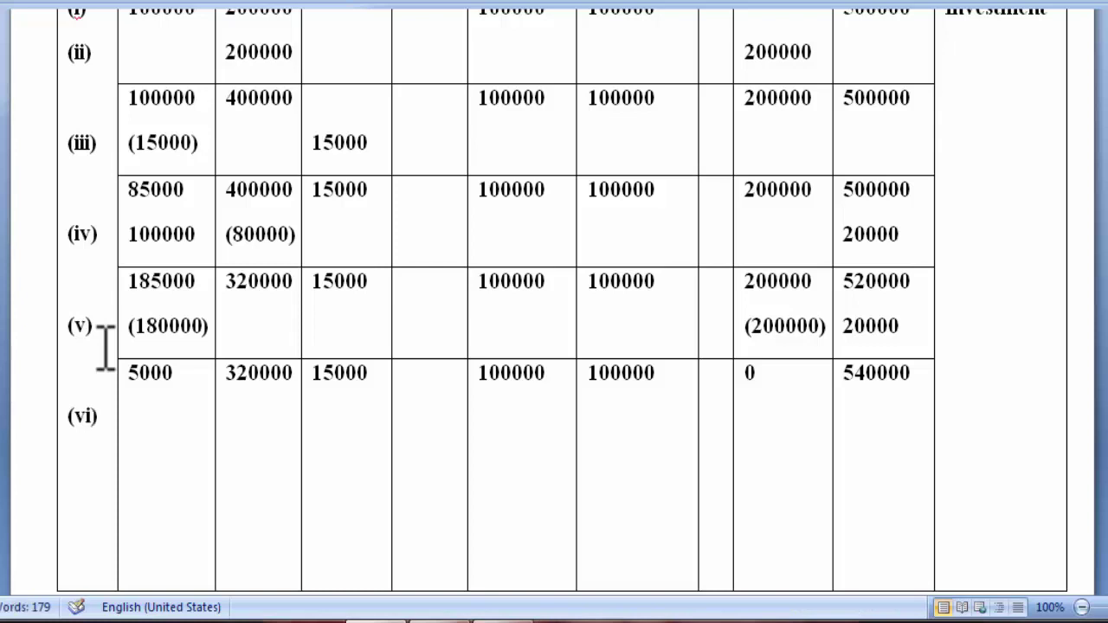
click(183, 439)
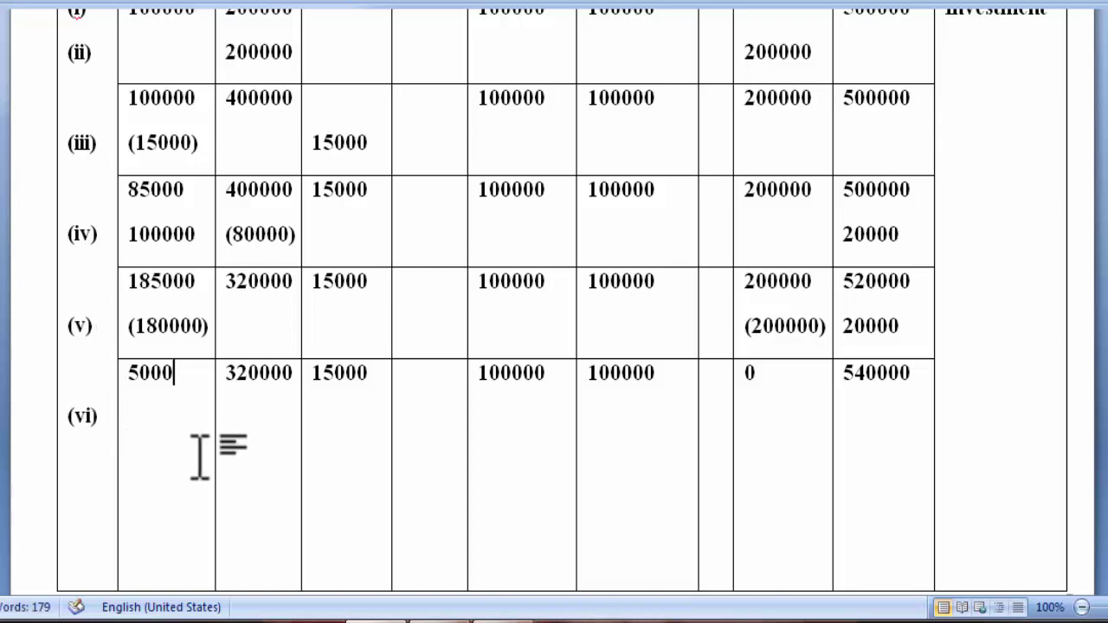
Check transaction (vi) in the list, enter (200000) under the M/I balance on its line, and save the document
drag(1105, 286, 1104, 260)
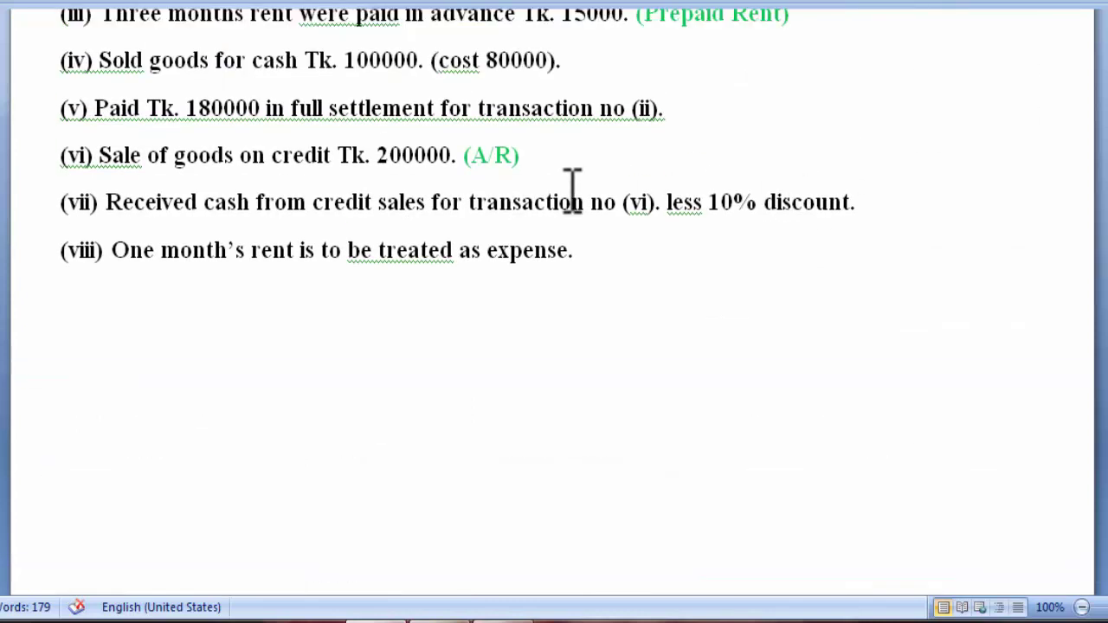
click(544, 151)
drag(485, 160, 61, 160)
drag(1104, 146, 1104, 175)
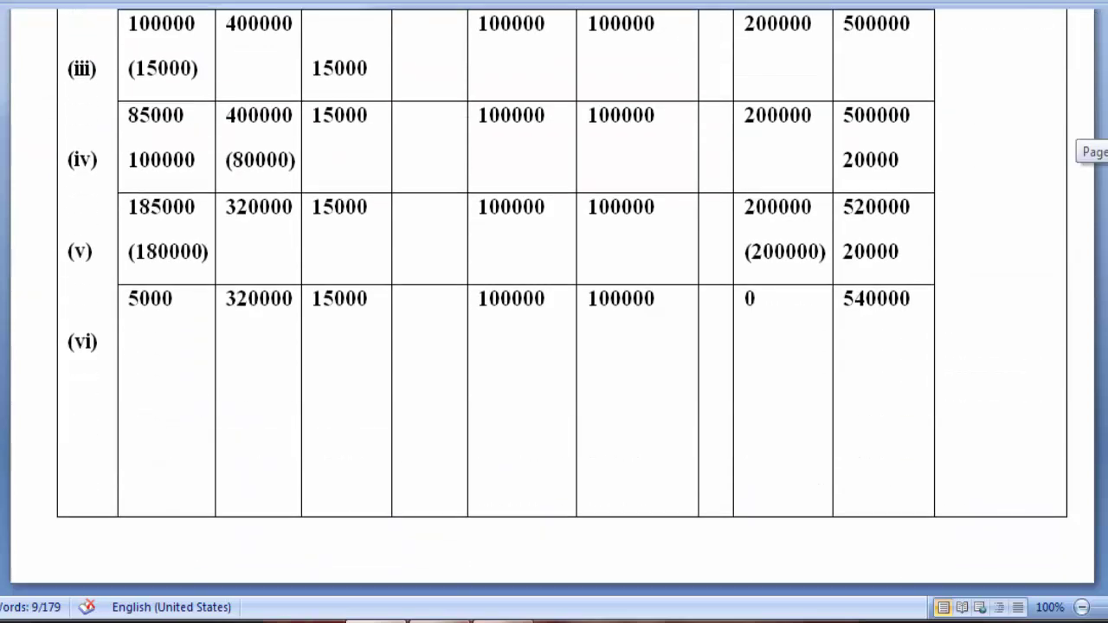
click(299, 298)
key(Return)
text((200000))
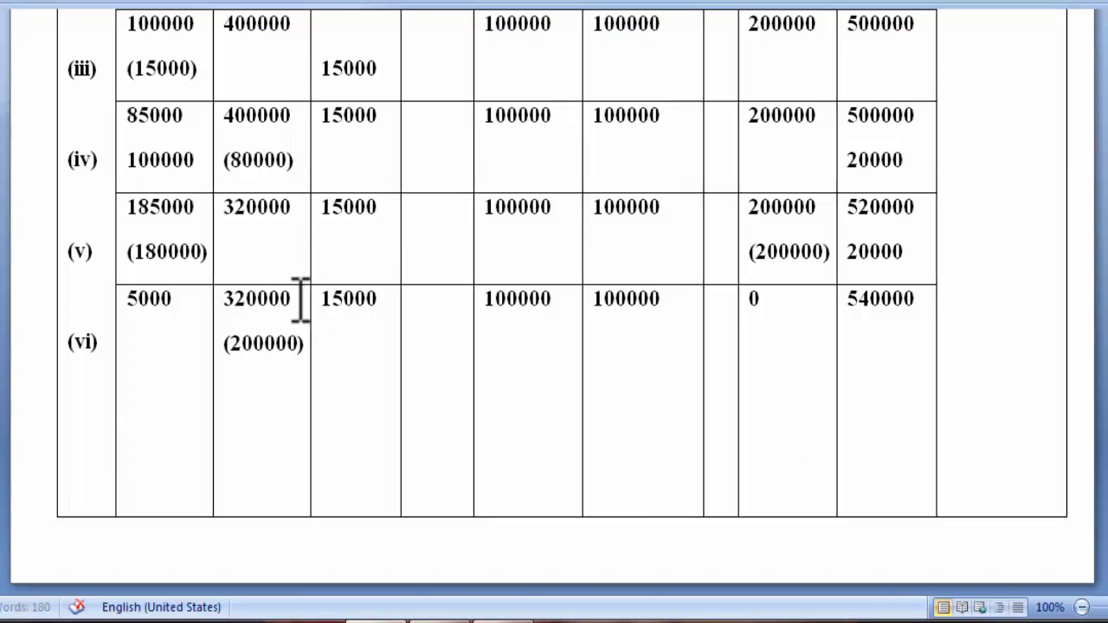
key(ctrl+s)
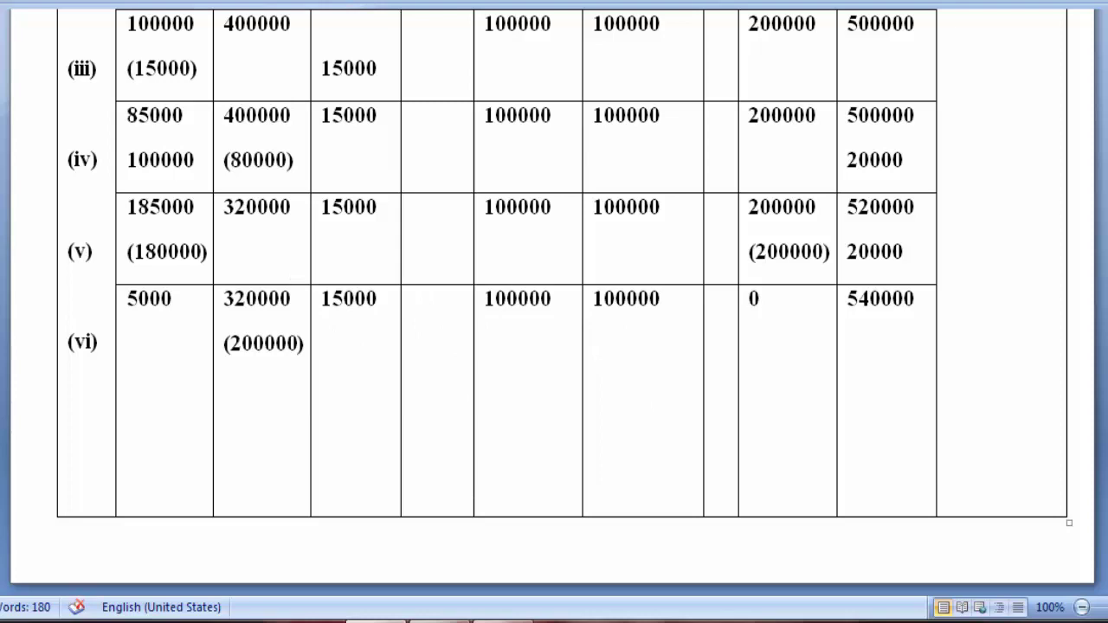
Enter 200000 in the A/R column, aligned with the transaction (vi) line
mouse_move(1102, 301)
mouse_down()
mouse_move(1103, 290)
mouse_move(1103, 301)
mouse_up()
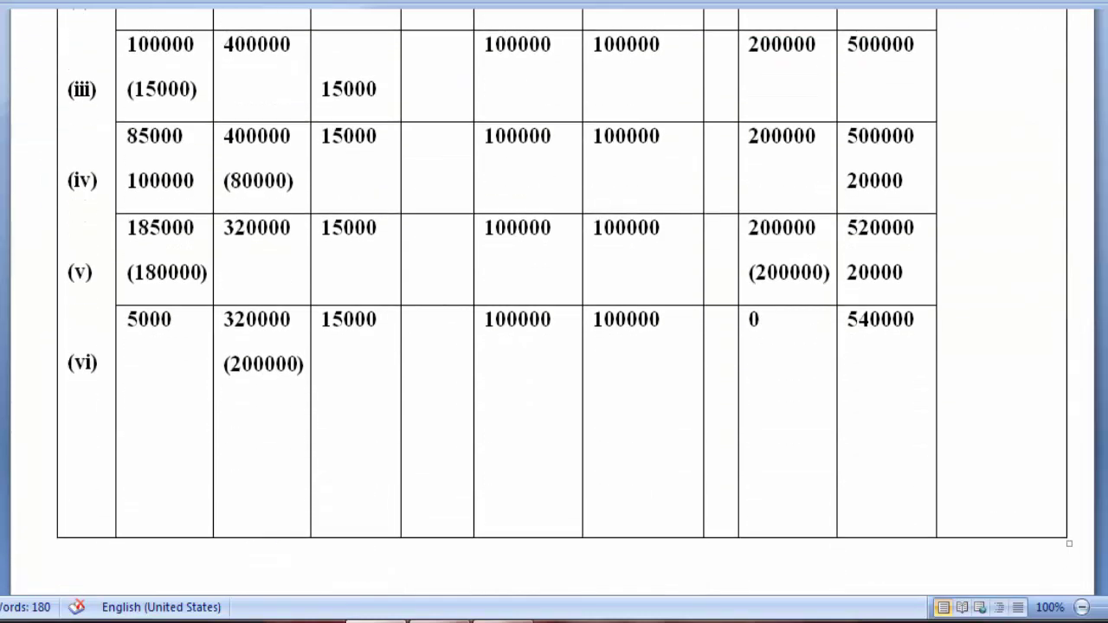
text(200000)
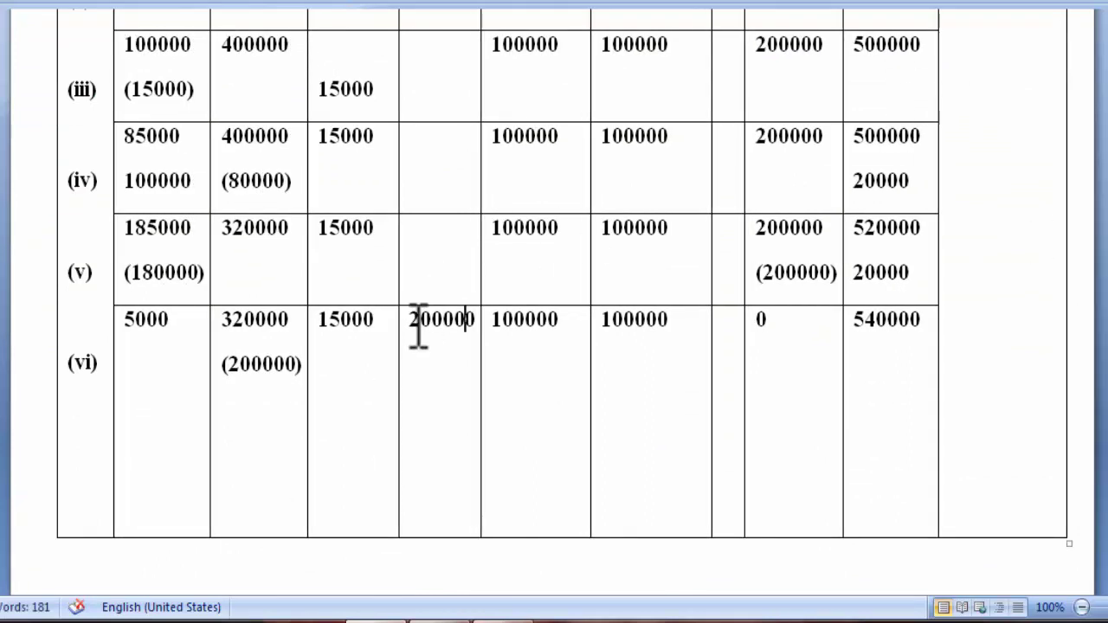
key(Return)
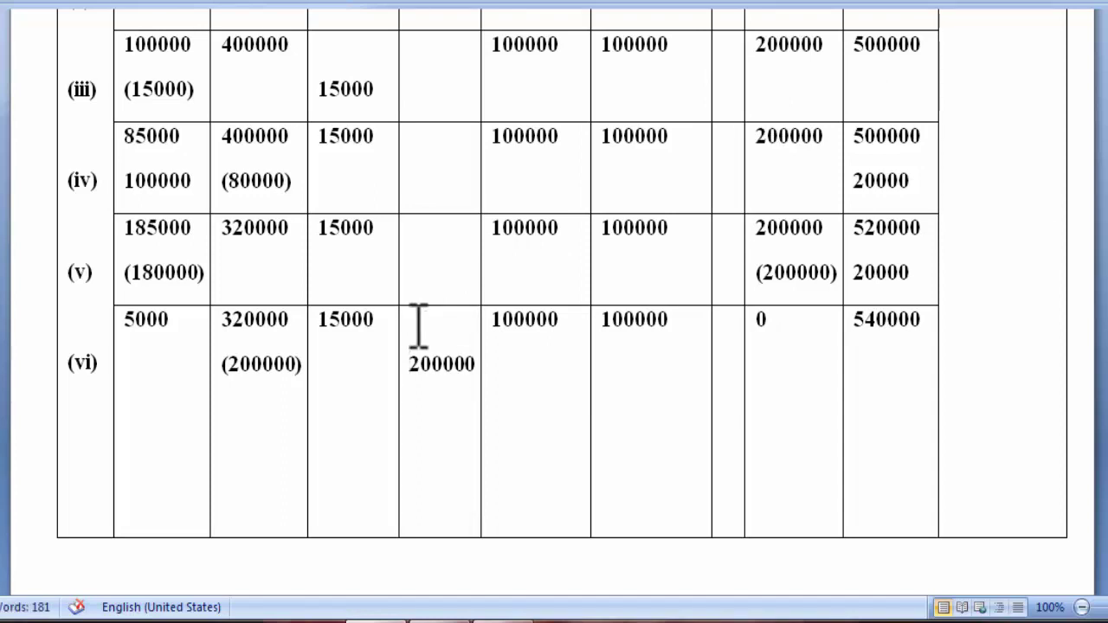
Draw a row border beneath transaction (vi) from Cash to Capital and enter the Cash balance 5000
click(54, 4)
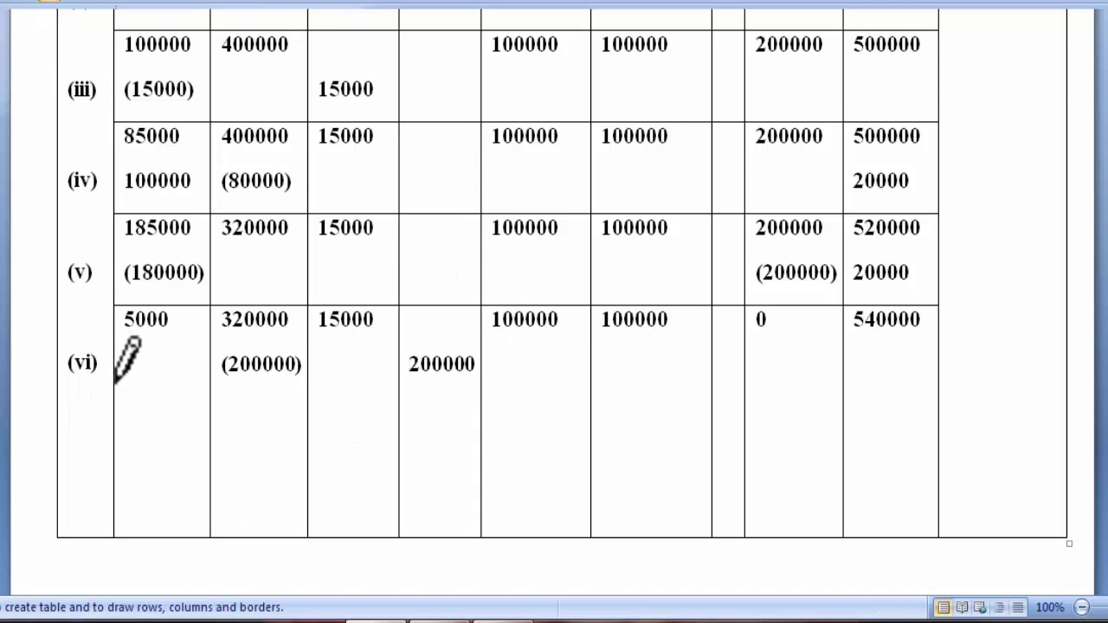
drag(115, 381, 920, 381)
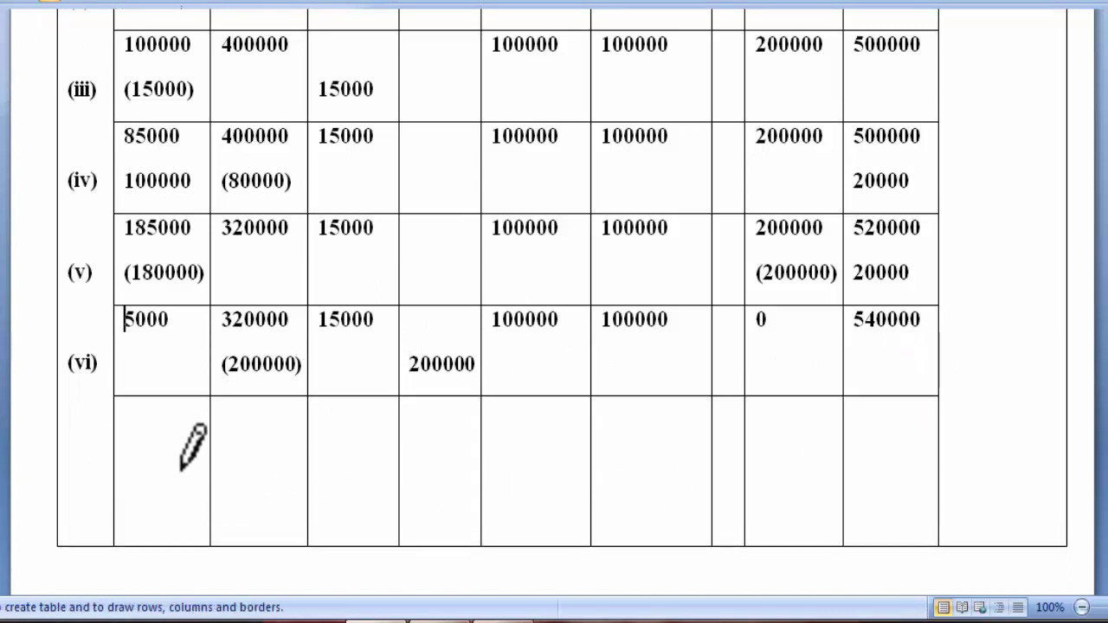
click(132, 417)
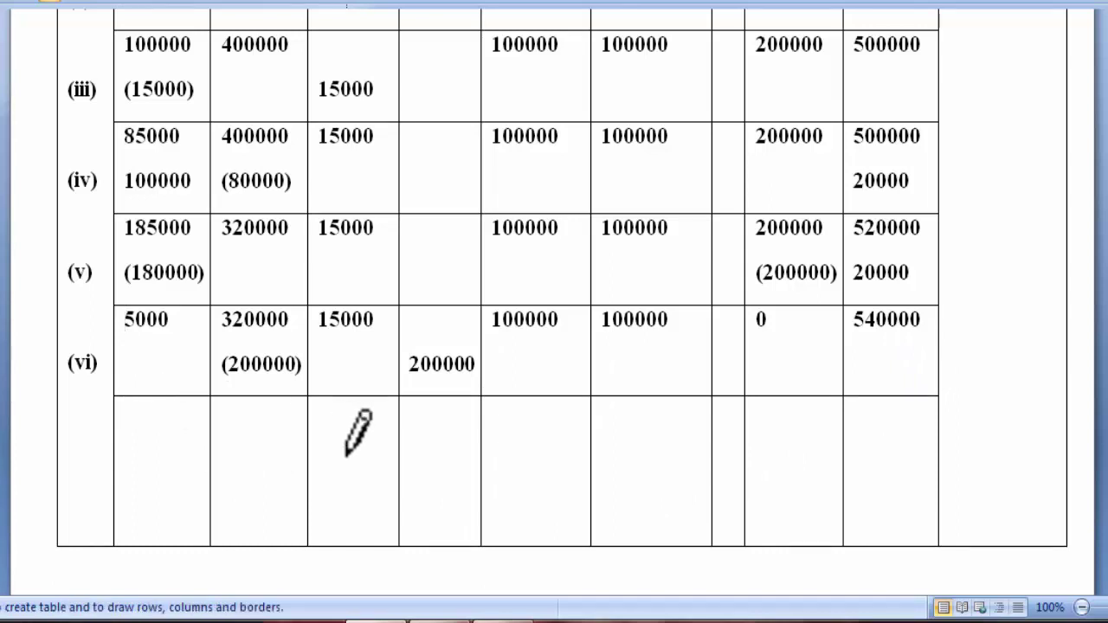
text(5000)
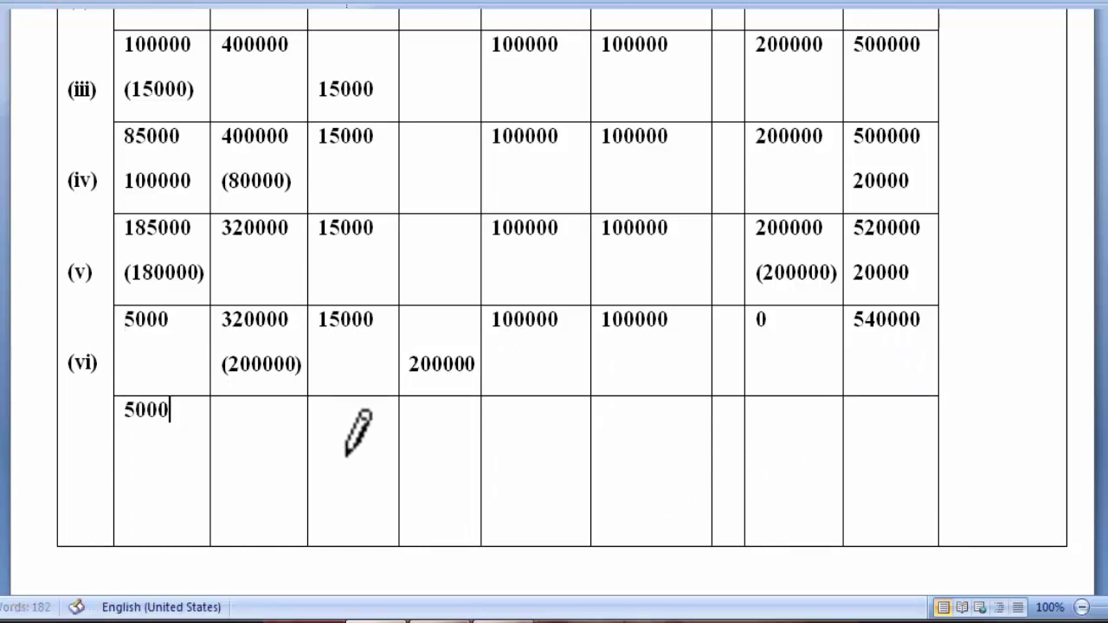
Enter the balances after transaction (vi): M/I 120000, Prepaid Rent 15000 and A/R 200000
key(Tab)
text(120000)
key(Tab)
text(15000)
key(Tab)
text(200002)
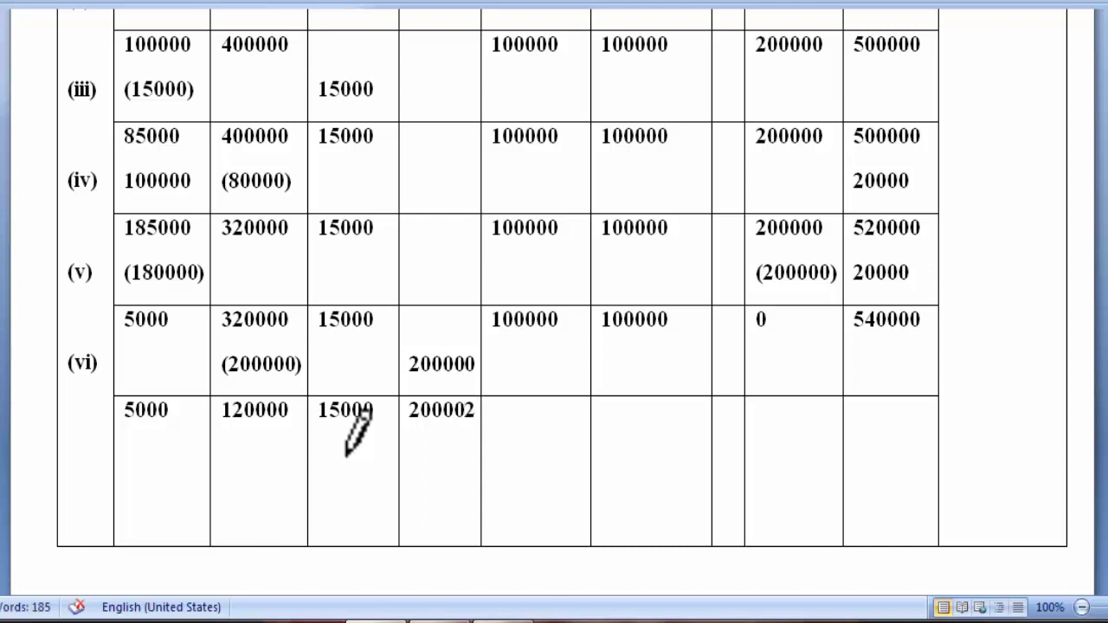
key(BackSpace)
text(00)
Enter the balances Furniture 100000 and Equipment 100000 in the same row, leaving A/P empty
key(Tab)
text(100000)
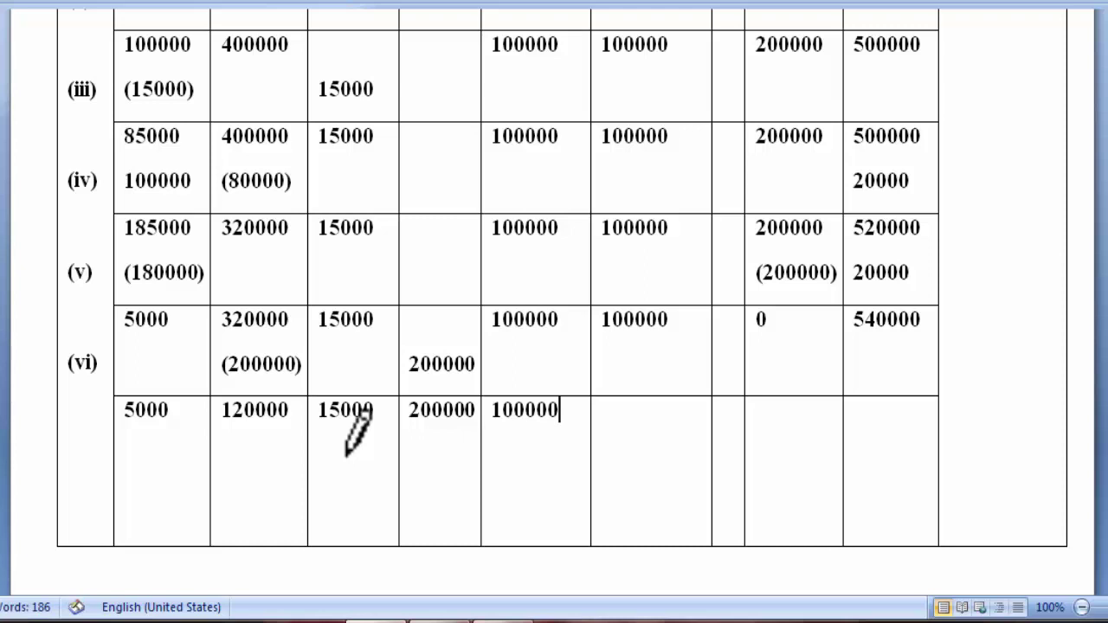
key(Tab)
text(100000)
key(Tab)
key(Tab)
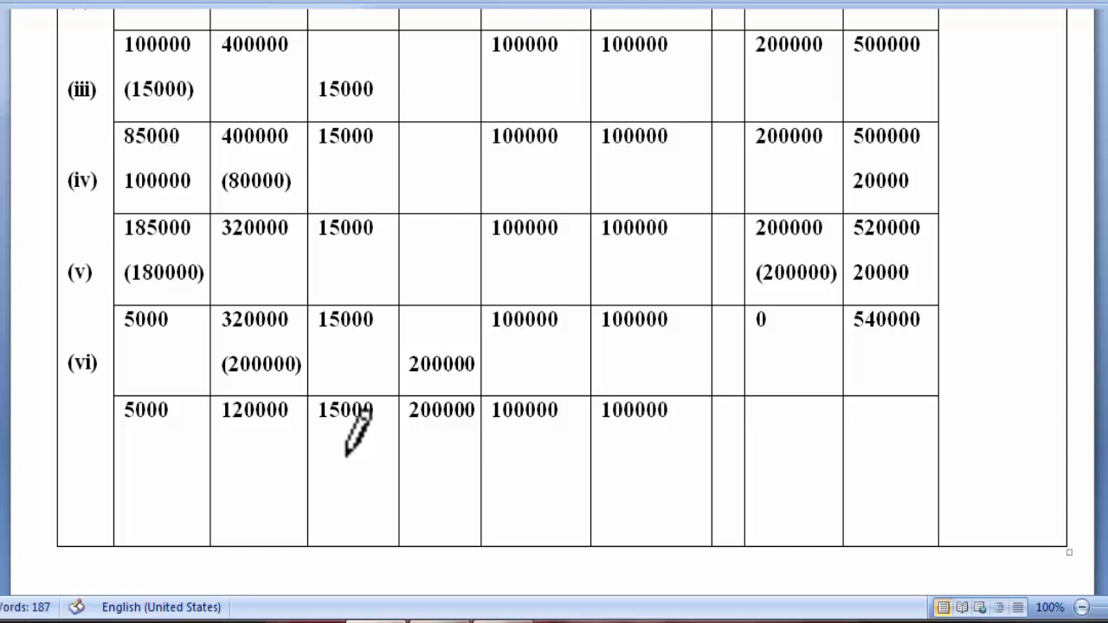
Enter the Capital balance 540000, add the label (vii) on the line below in the transaction column, and save
text(540000)
key(ctrl+s)
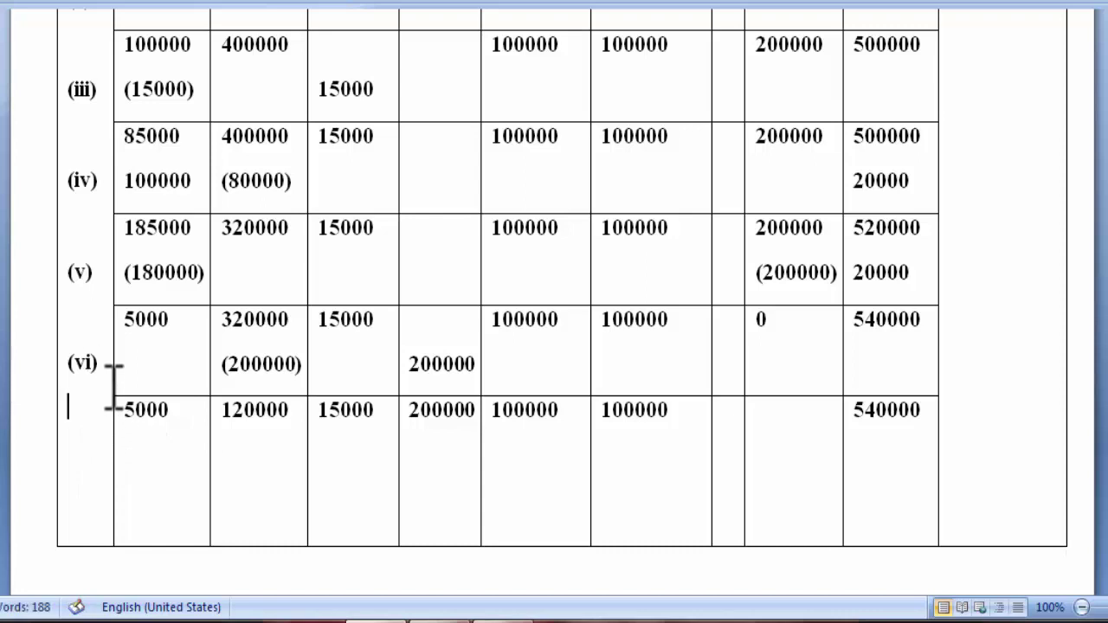
text((vii))
key(ctrl+s)
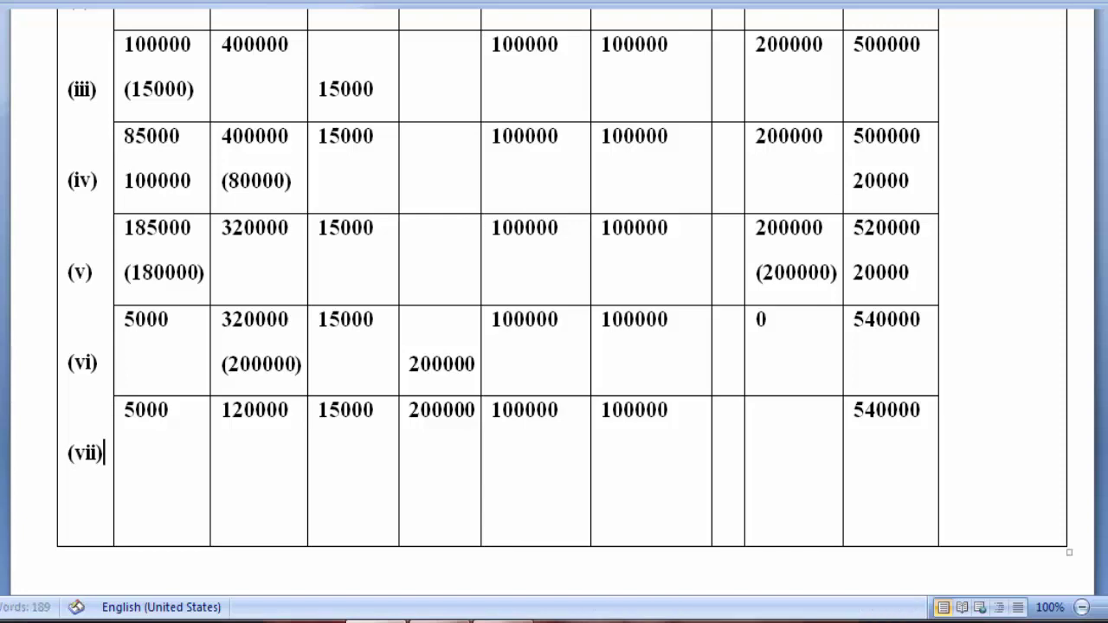
Review transactions (vii) and (vi) in the list and add a blank line below transaction (viii)
drag(1104, 372, 1105, 323)
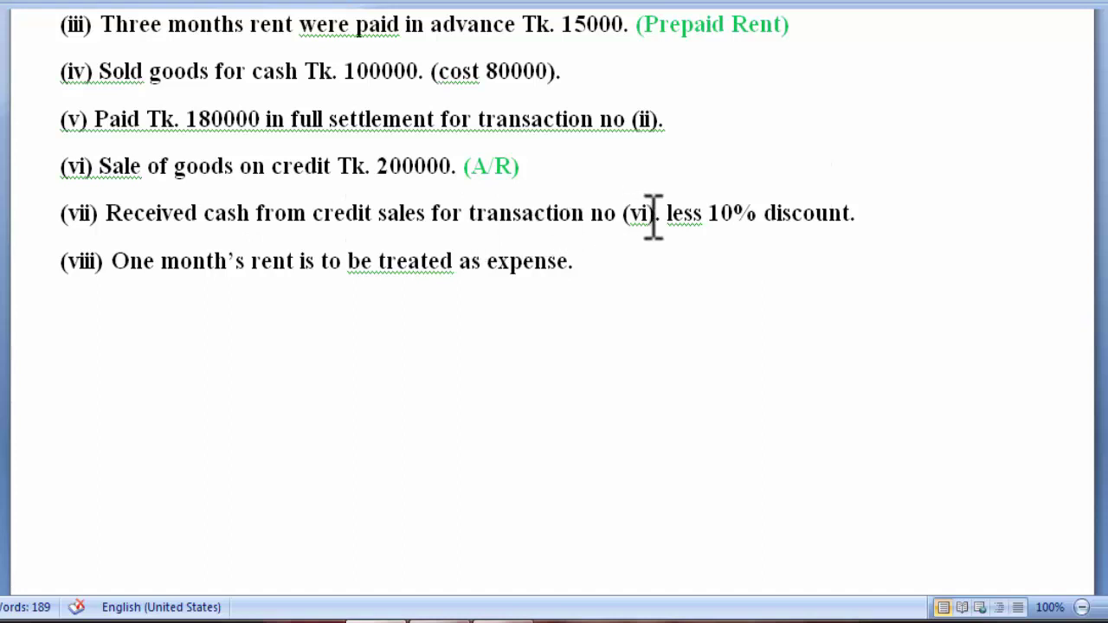
drag(864, 215, 89, 240)
click(552, 167)
double_click(559, 164)
drag(66, 166, 532, 166)
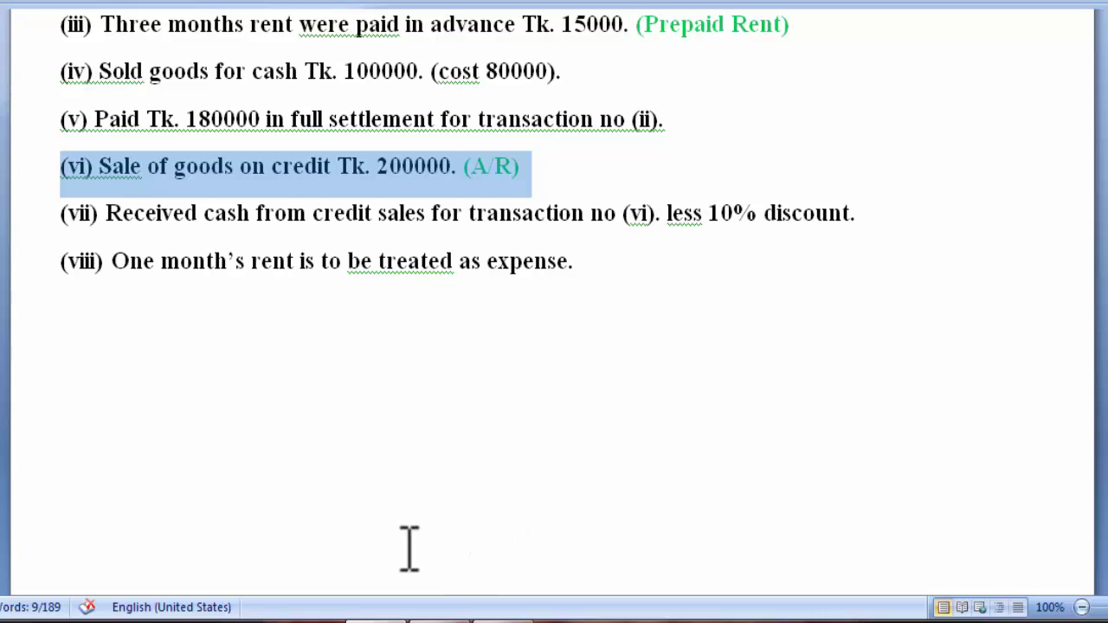
click(378, 618)
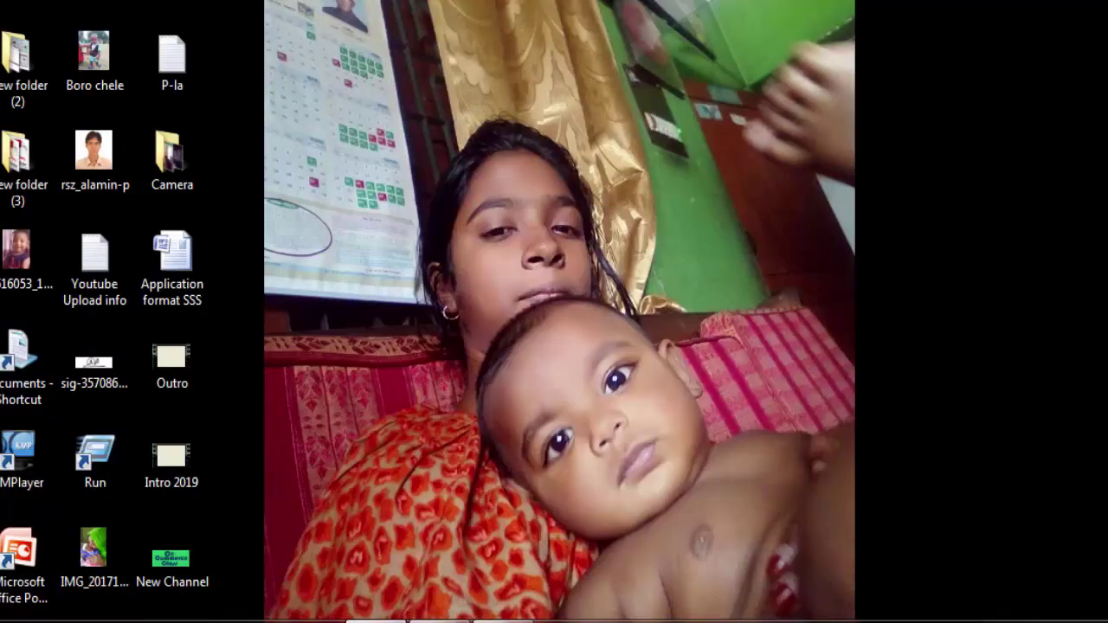
click(378, 618)
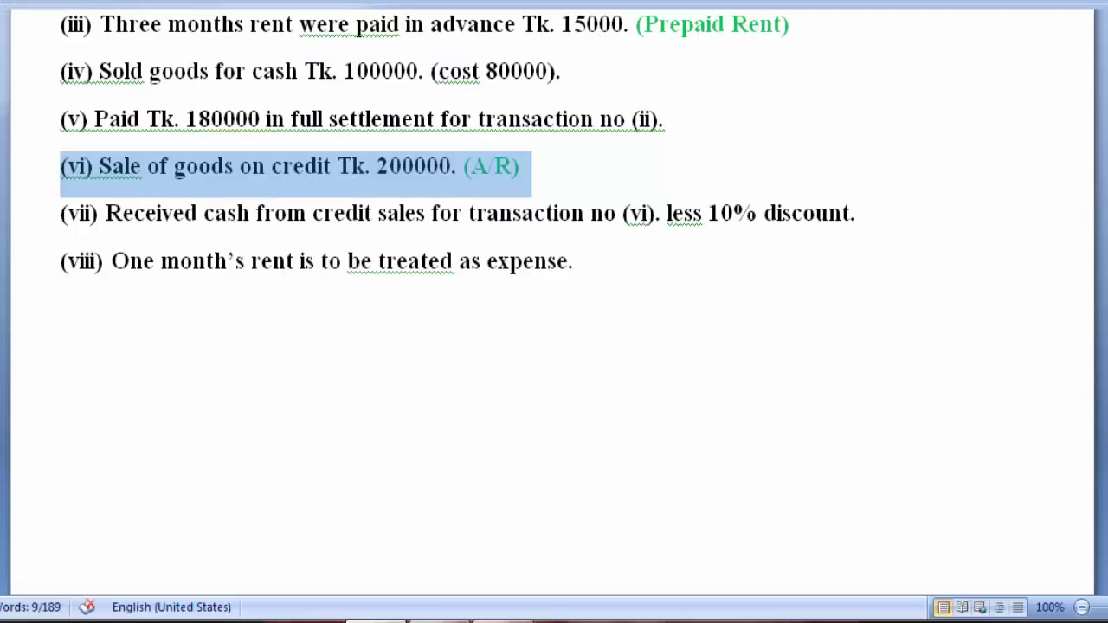
click(600, 261)
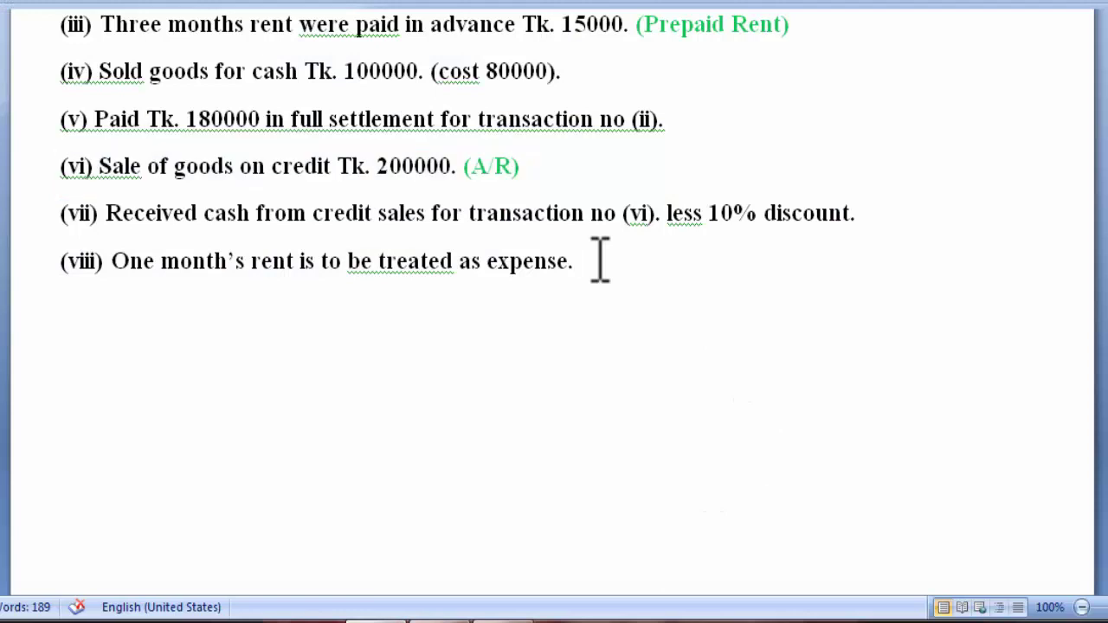
key(Return)
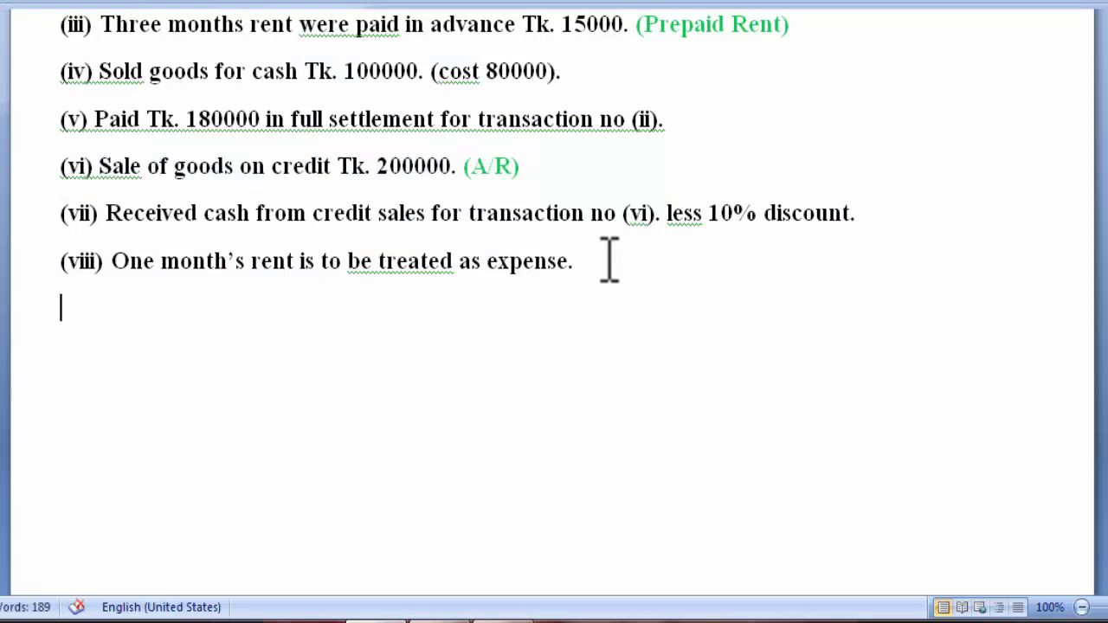
Enter 180000 without parentheses under the Cash balance for transaction (vii)
scroll(554, 312, down, 20)
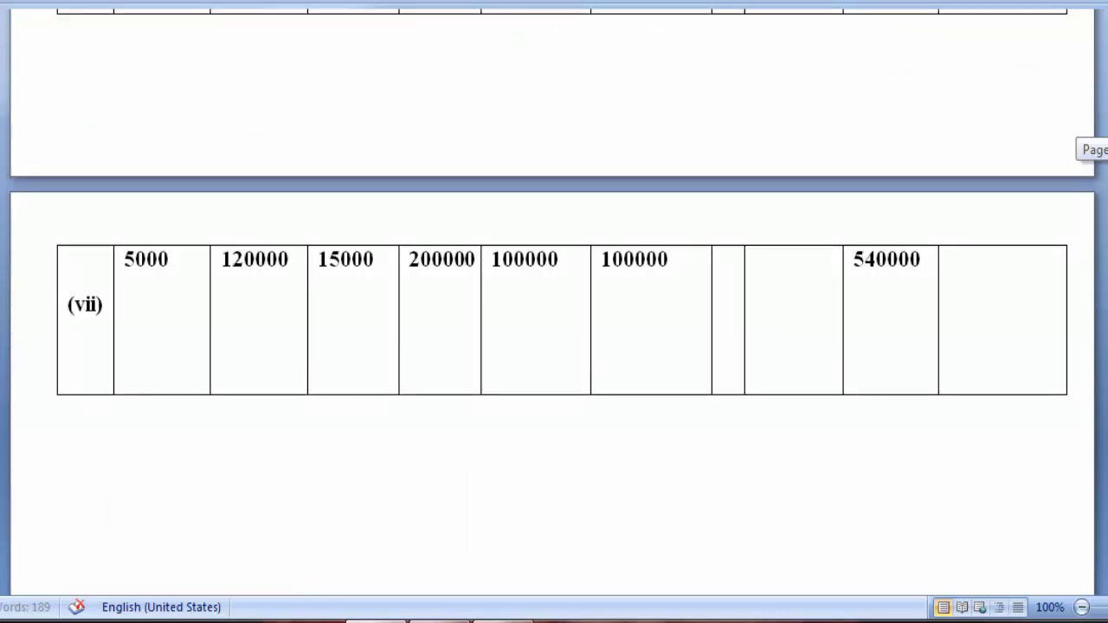
scroll(554, 312, up, 4)
click(153, 494)
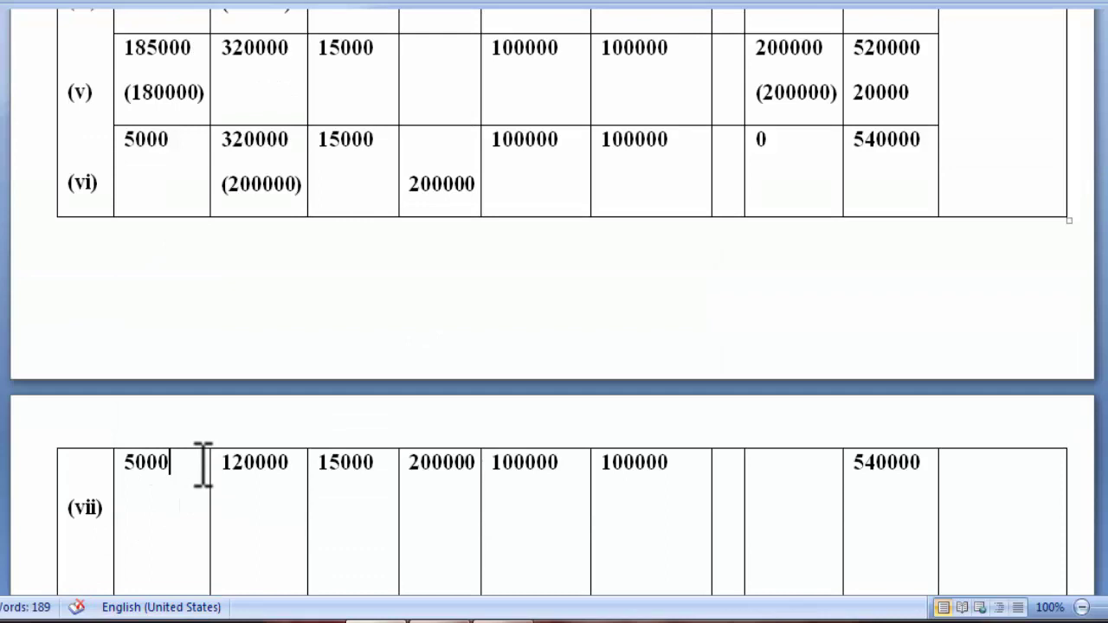
key(Return)
text((180000)
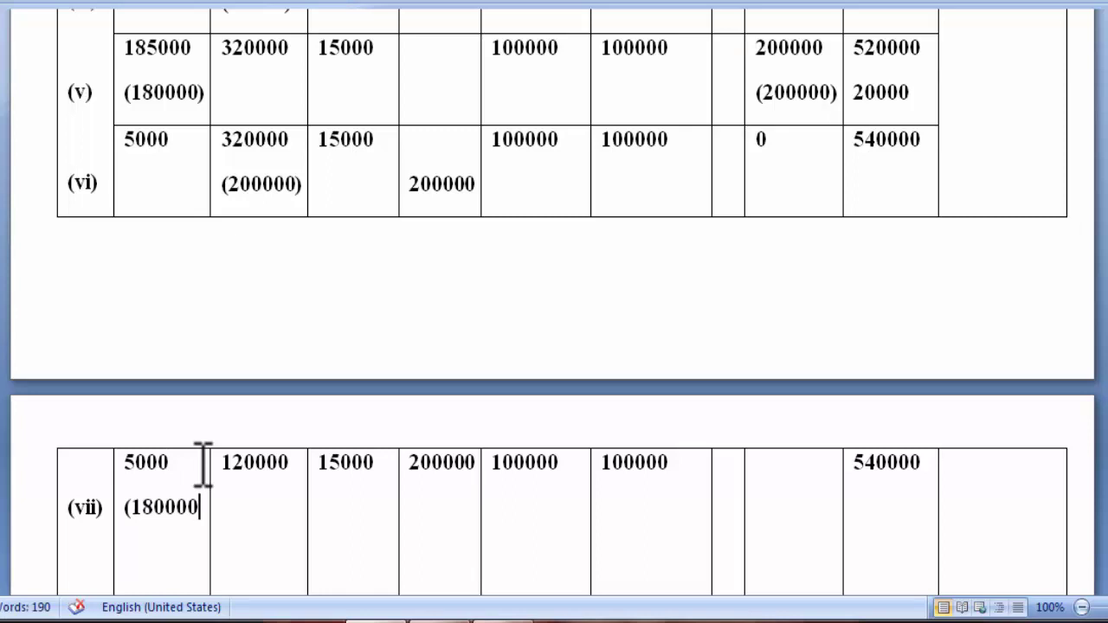
key(Up)
key(Down)
key(Home)
key(Delete)
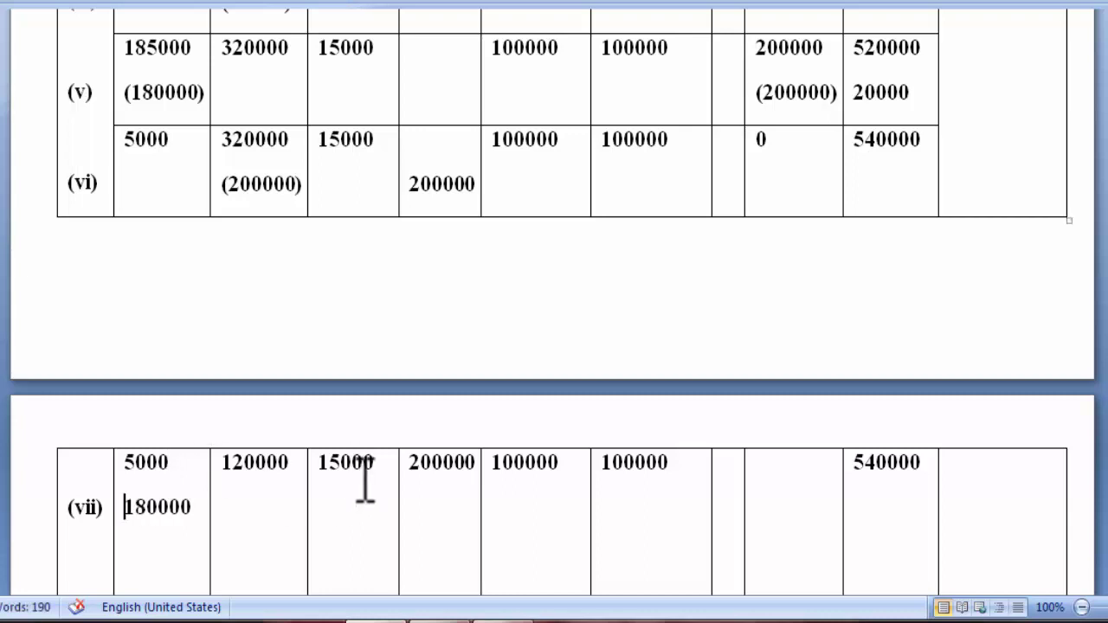
Enter (200000) under the A/R balance for transaction (vii)
click(421, 463)
click(477, 465)
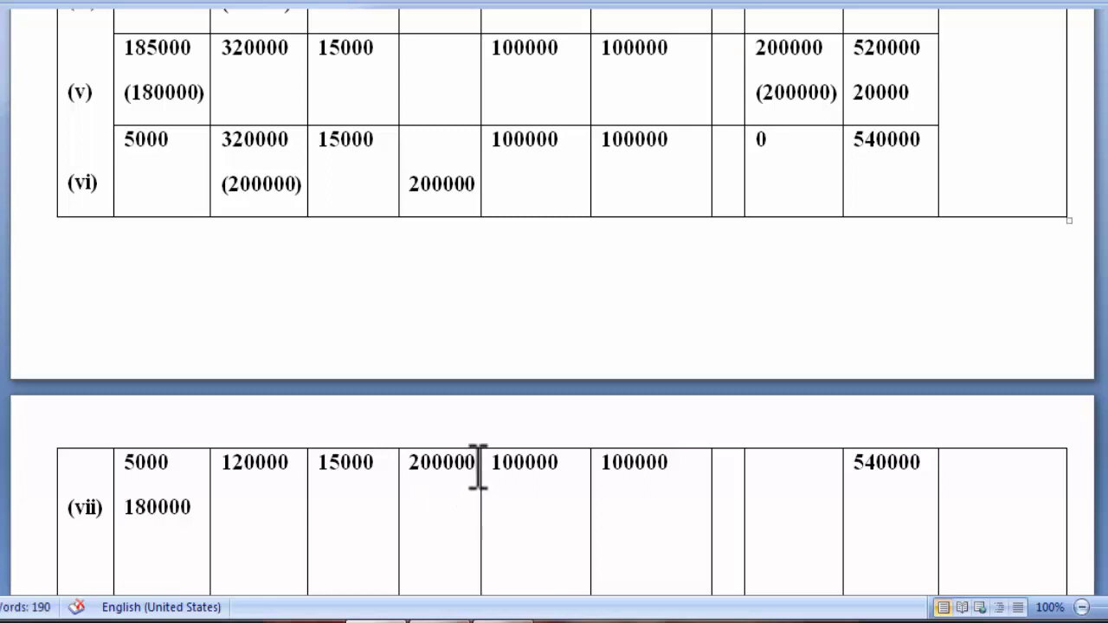
key(Return)
text((200000)
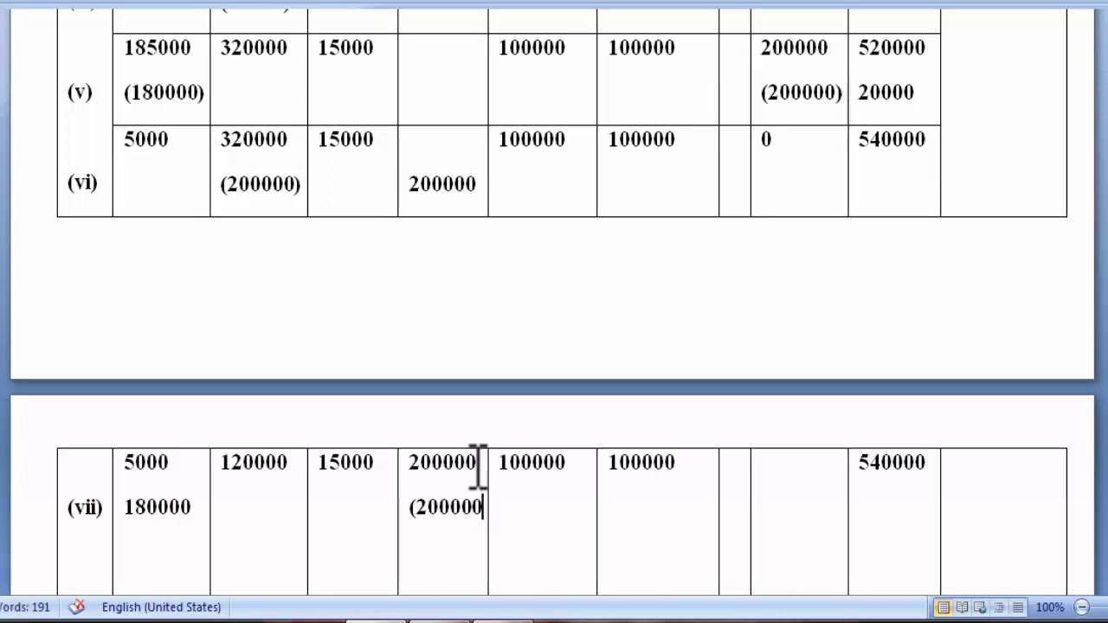
text())
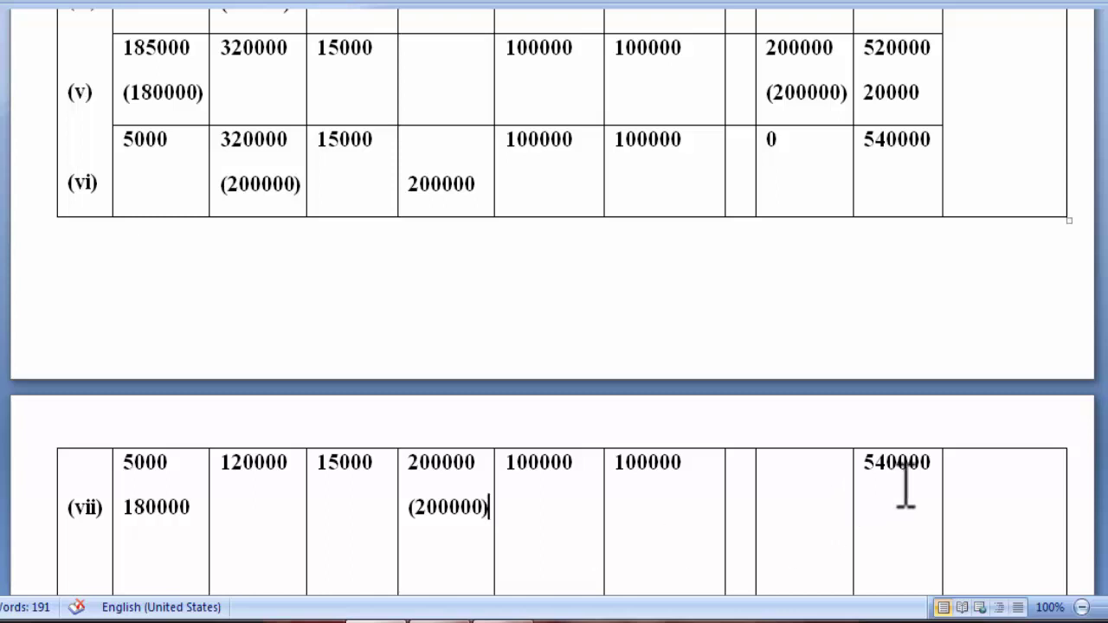
Enter (20000) under the Capital balance for transaction (vii) and save the document
click(935, 467)
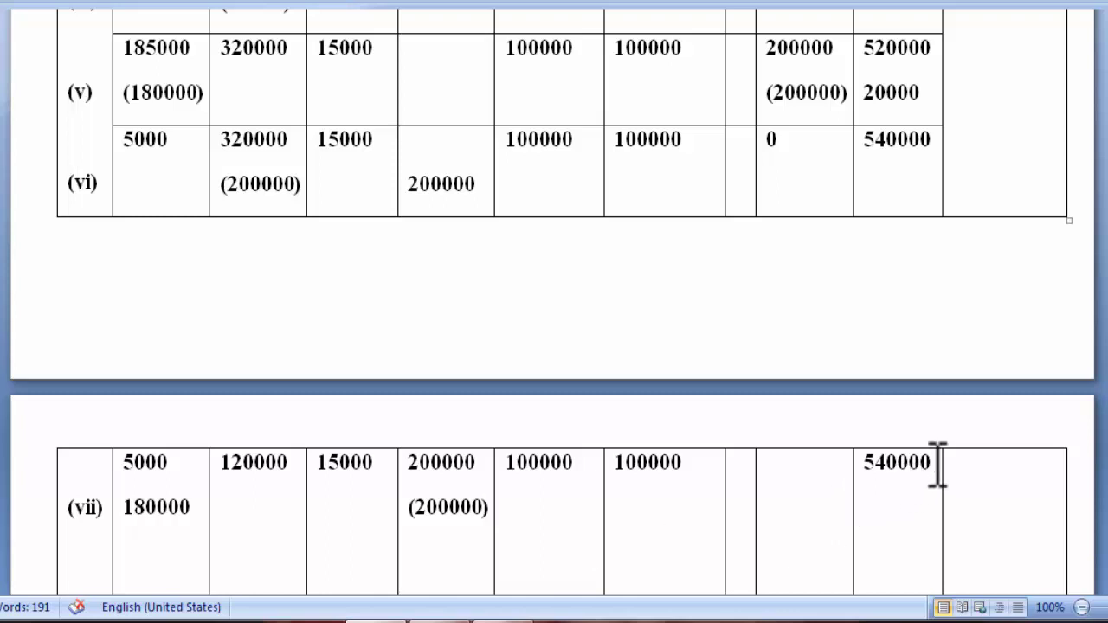
key(Return)
text((2000)
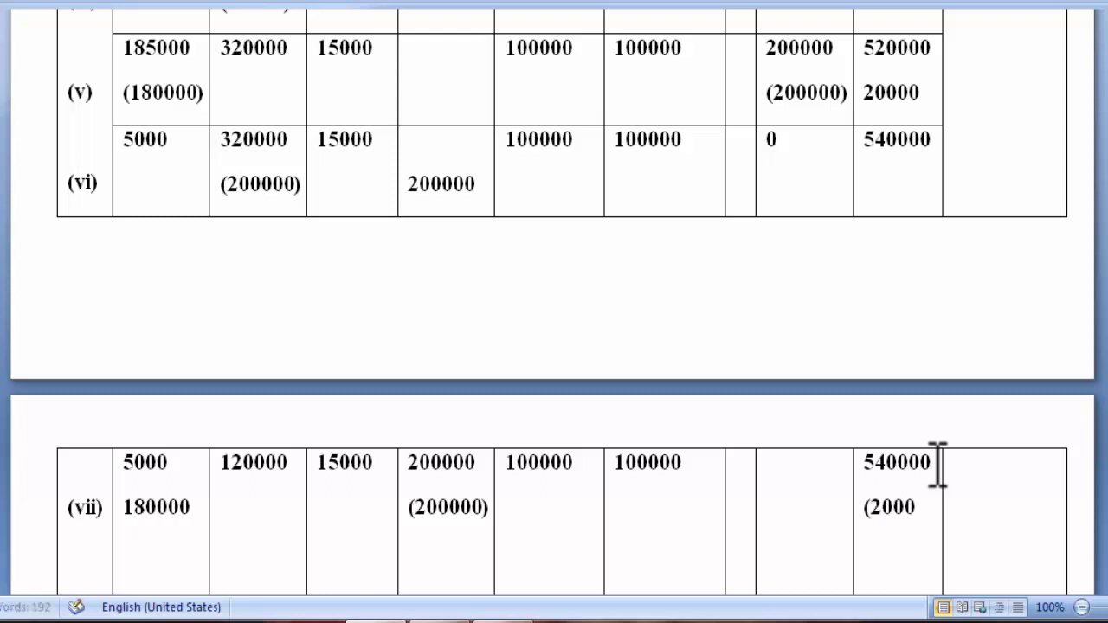
text(0))
key(ctrl+s)
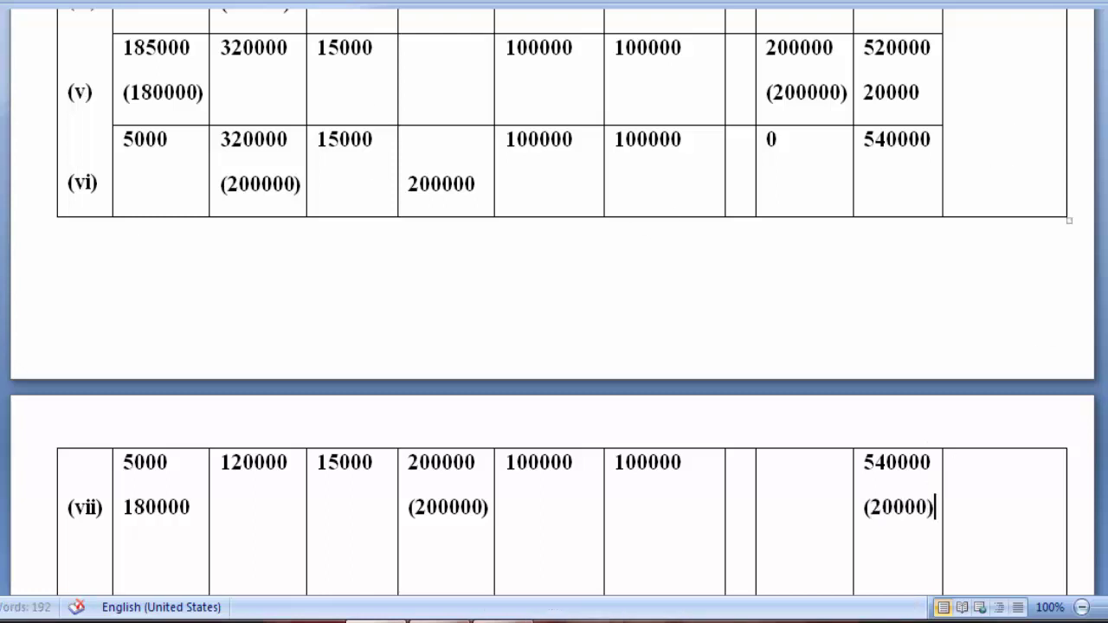
Draw a row border below the transaction (vii) entries and enter balances of 185000 Cash, 120000 M/I and 15000 Prepaid Rent
click(56, 4)
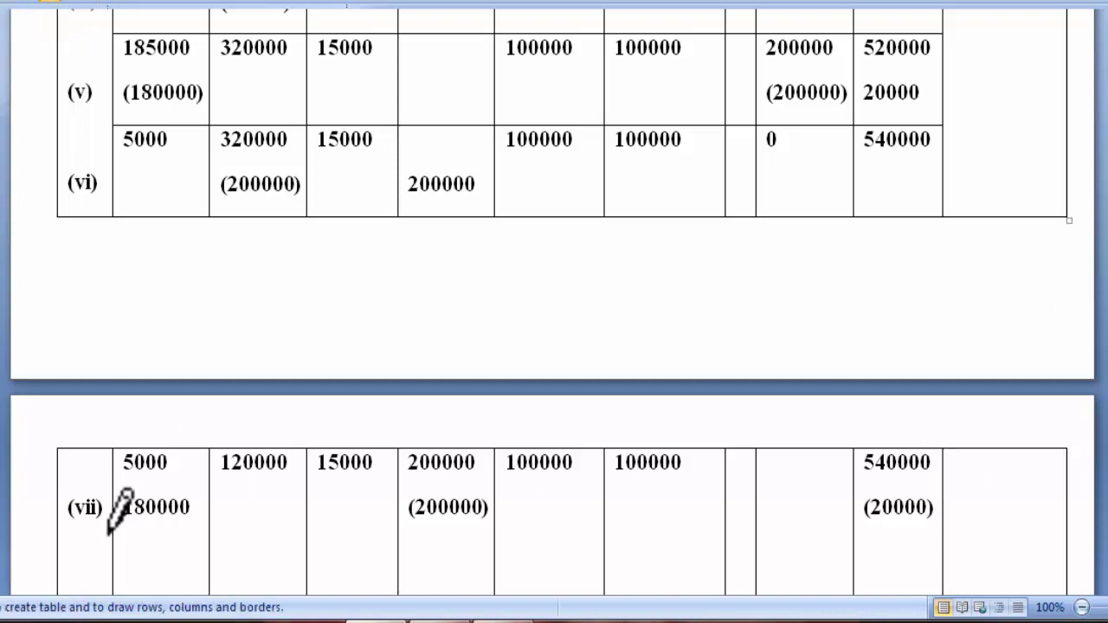
mouse_move(116, 530)
mouse_down()
mouse_move(900, 554)
mouse_move(925, 528)
mouse_up()
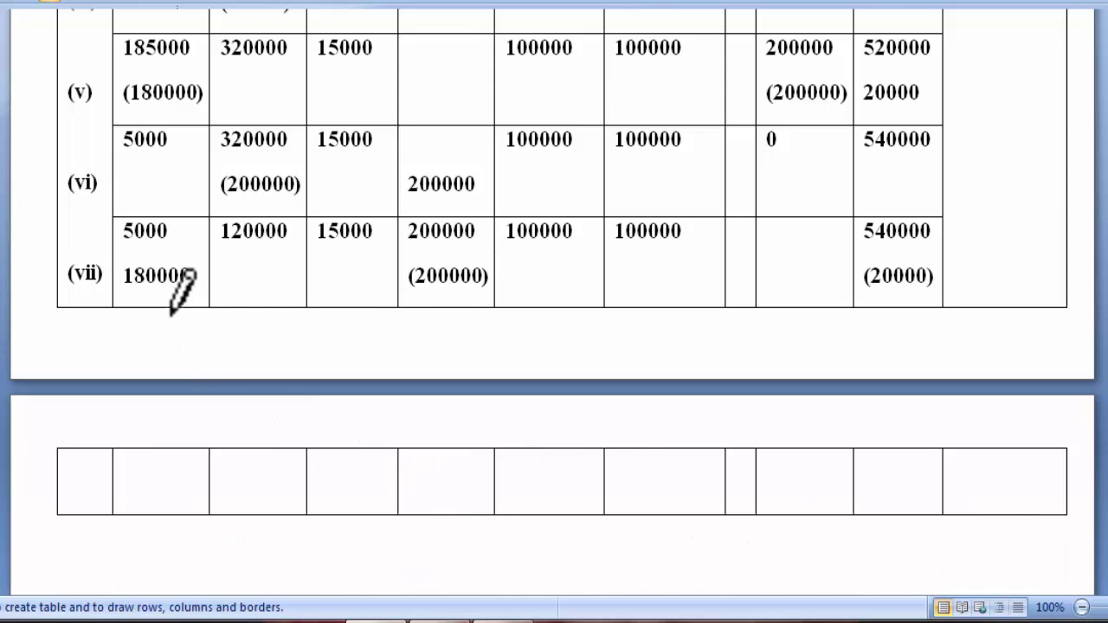
click(170, 474)
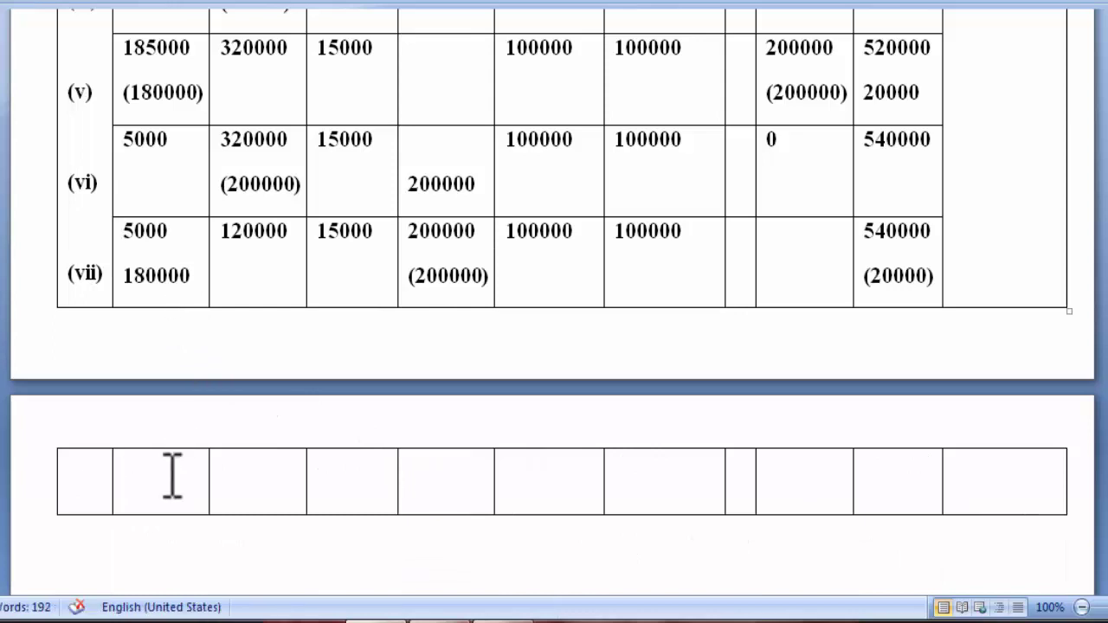
text(185000)
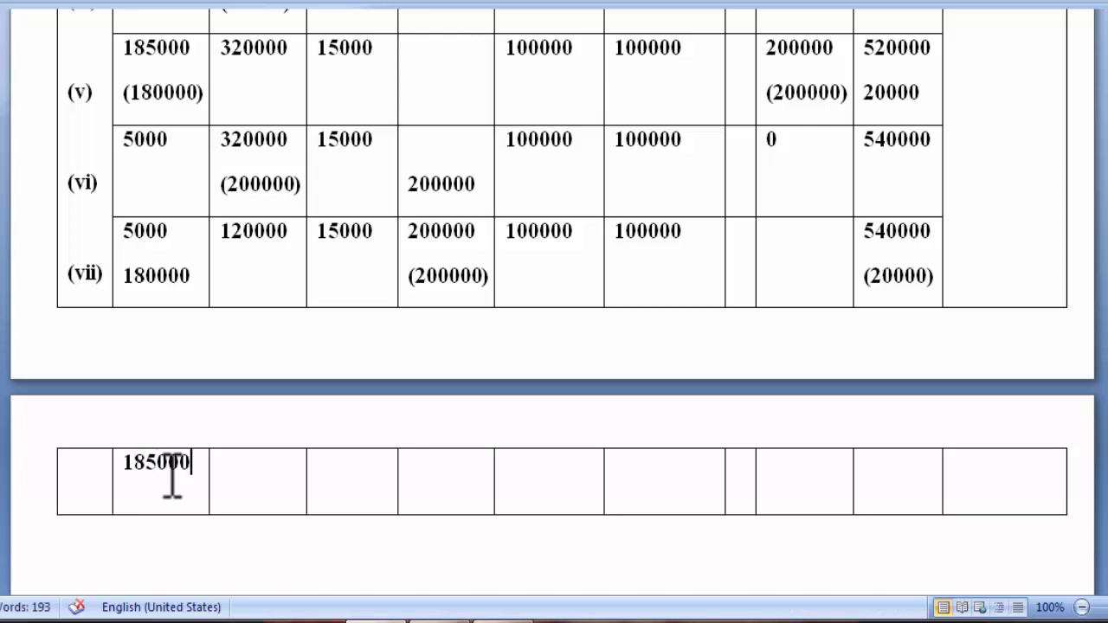
key(Tab)
text(120000)
key(Tab)
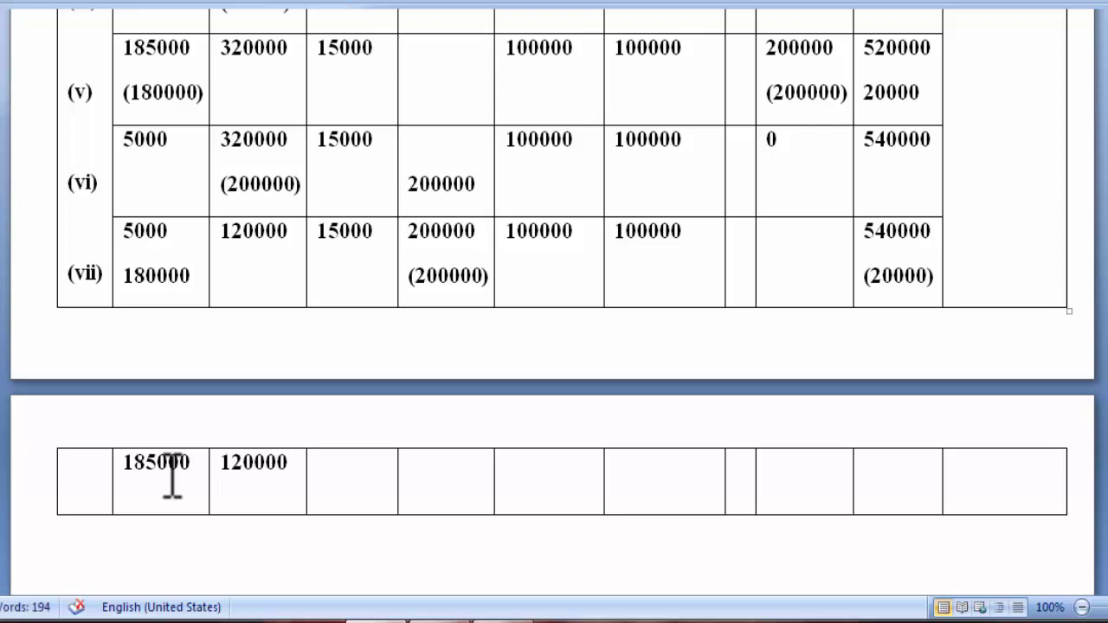
text(15000)
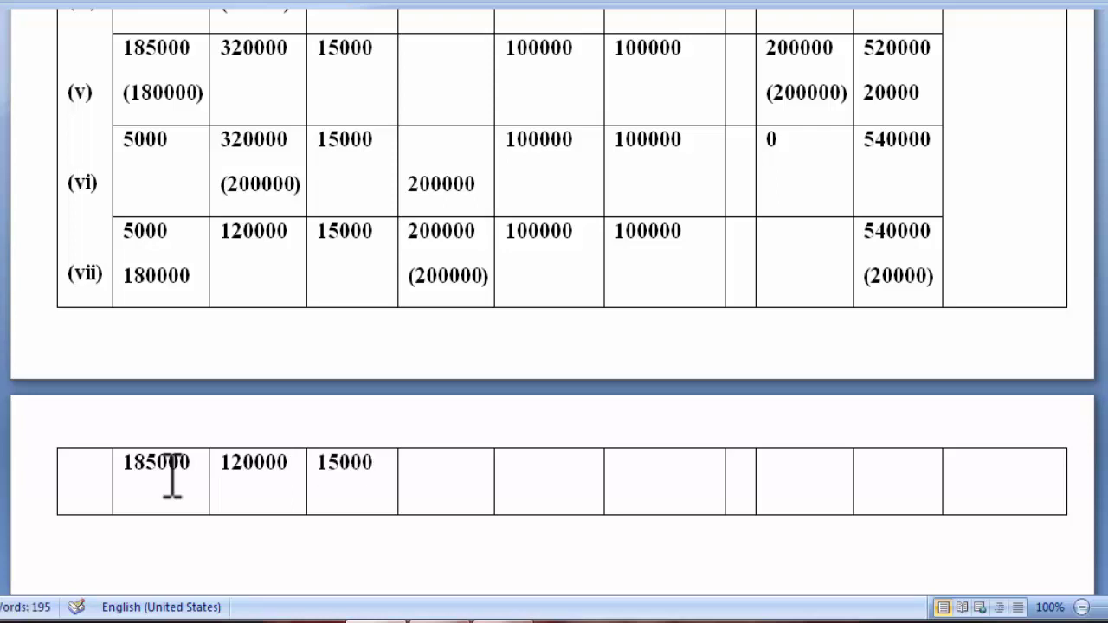
Continue the new balance row with 0 for A/R, 100000 for Furniture and 100000 for Equipment
key(Tab)
text(0)
key(Tab)
text(100000)
key(Tab)
text(100000)
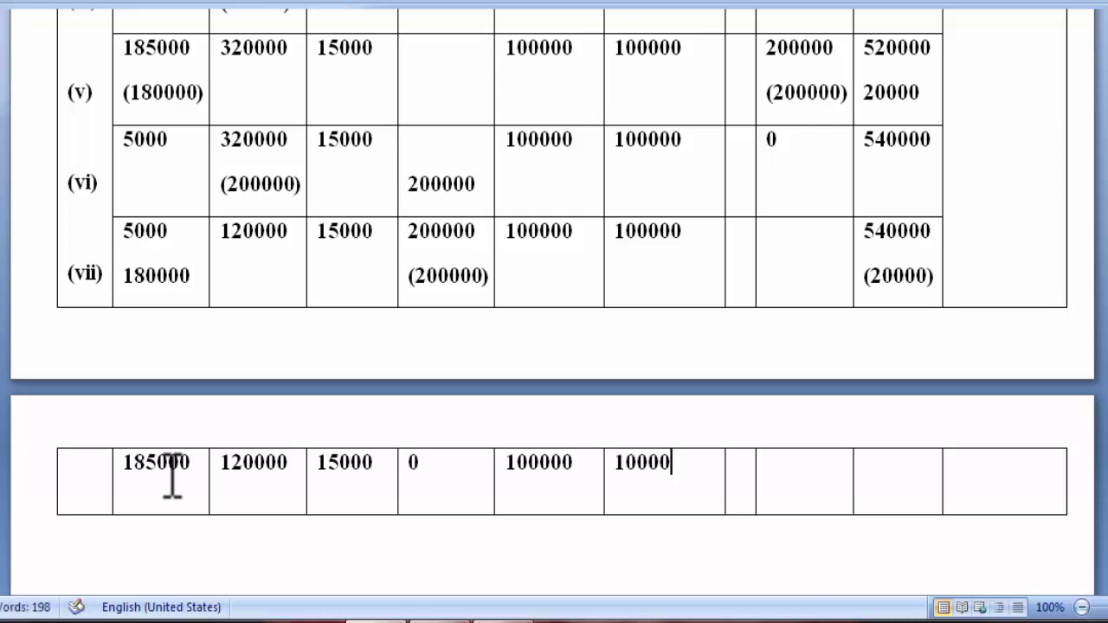
Complete the balance row after transaction (vii) with 0 for A/P and 520000 for Capital
key(Tab)
key(Tab)
text(0)
key(Tab)
scroll(172, 474, up, 5)
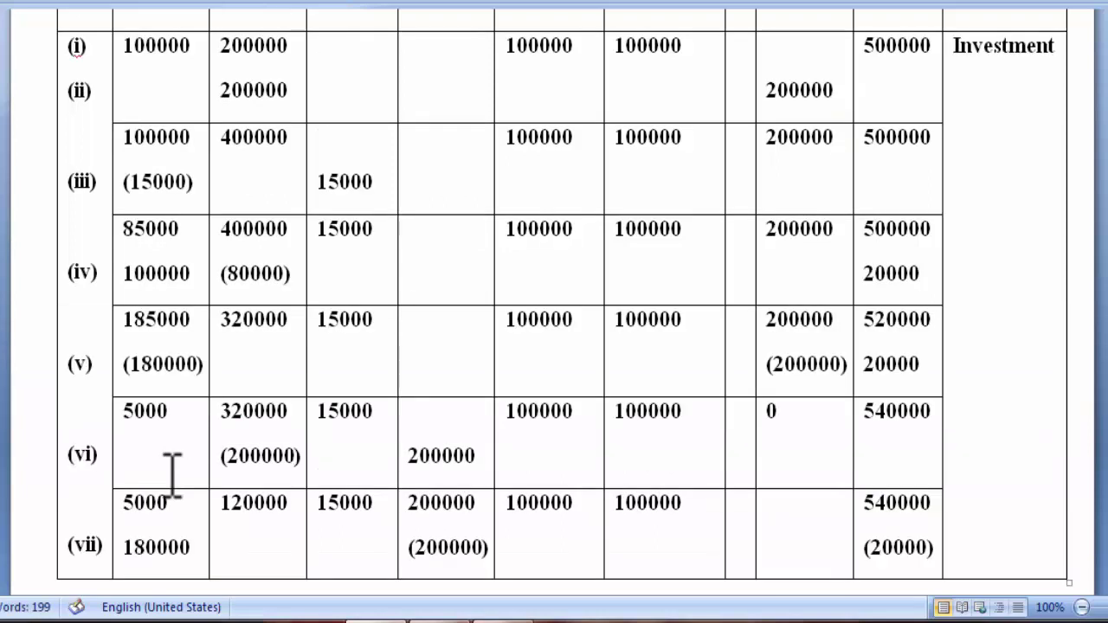
scroll(172, 475, down, 3)
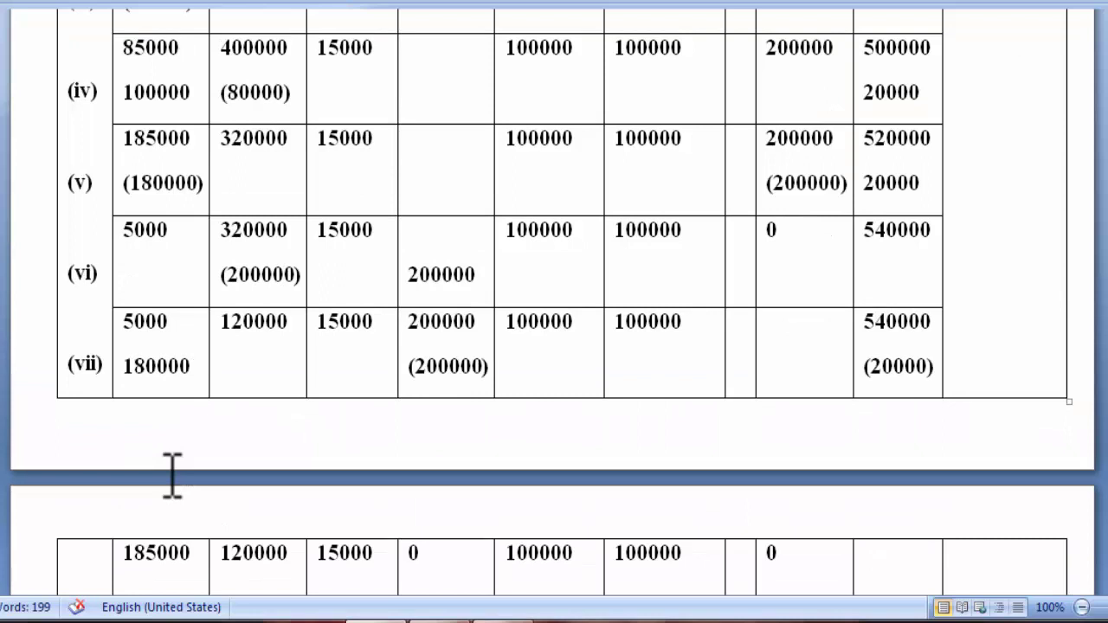
text(5200)
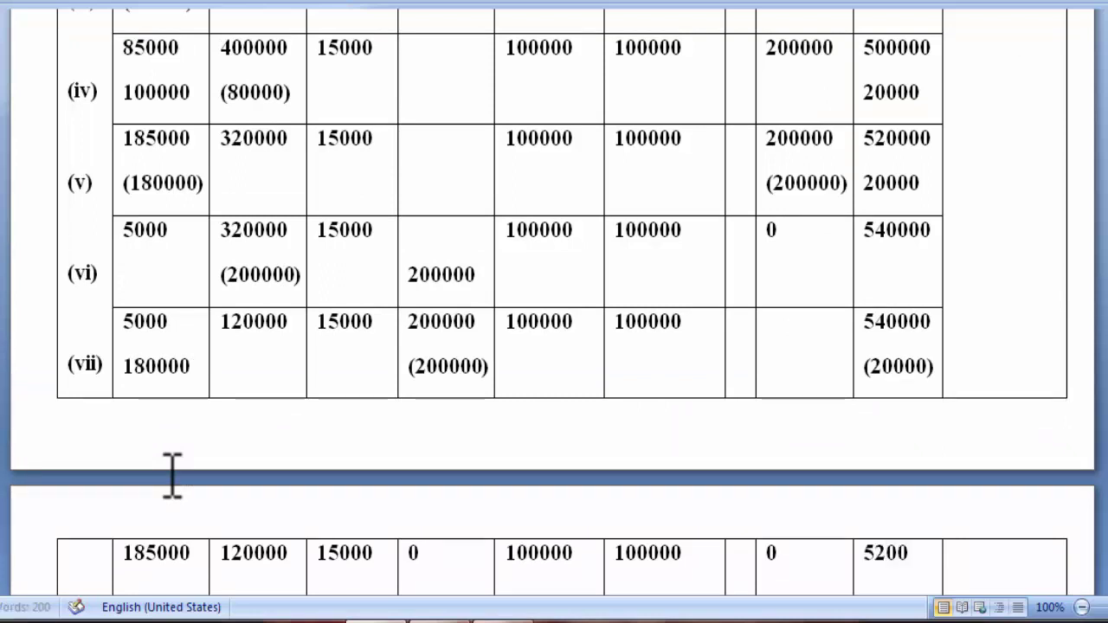
text(00)
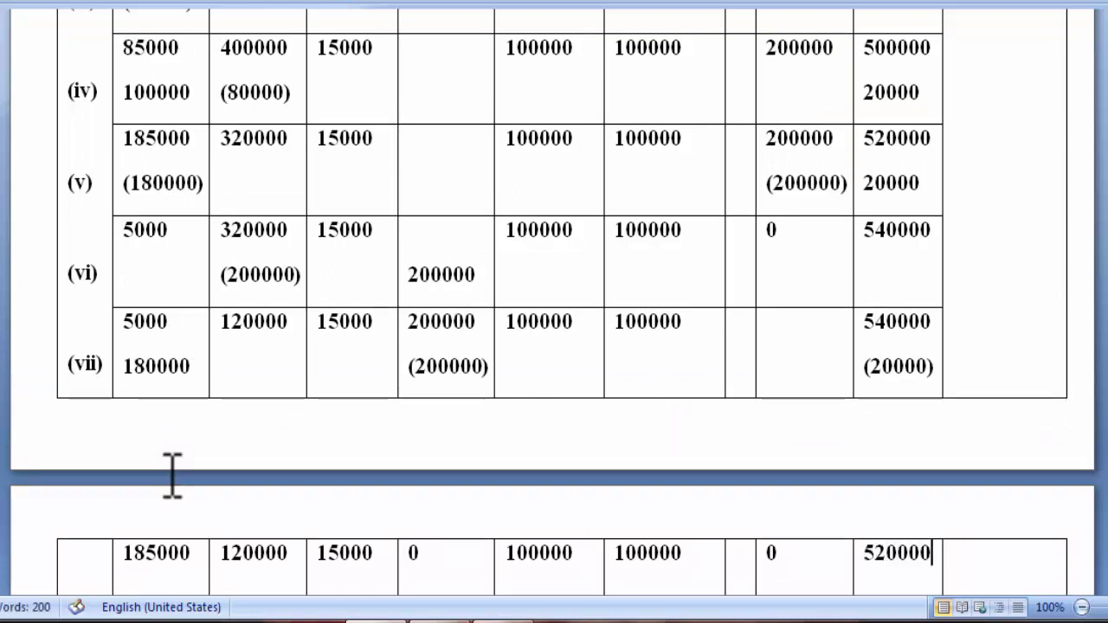
Label the new row (viii) on the second line of its first column, leaving blank lines around it
scroll(554, 311, down, 6)
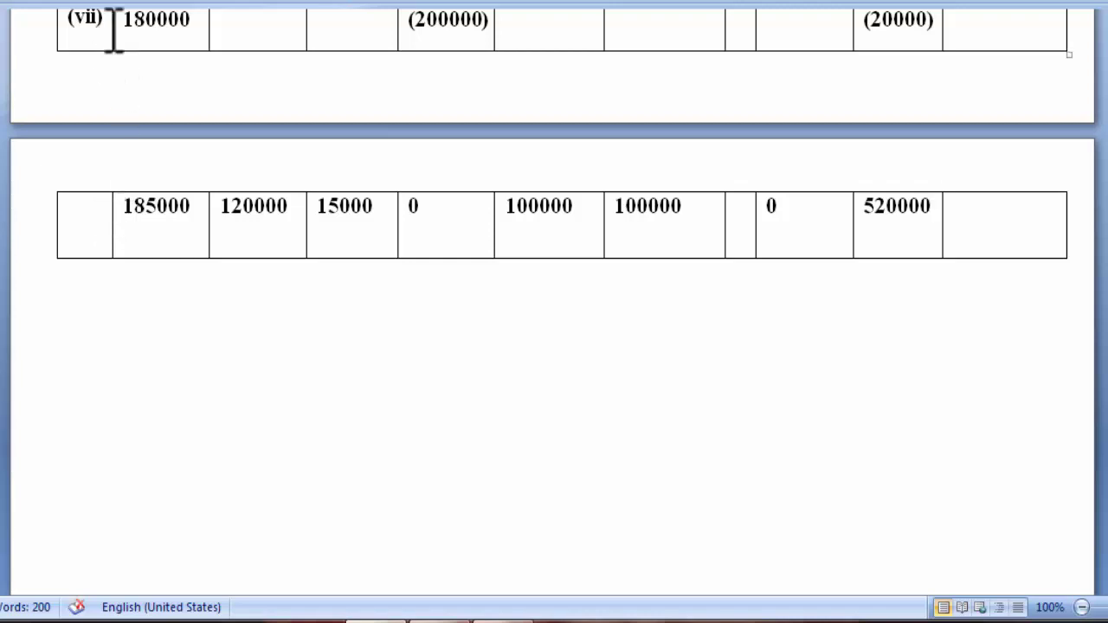
scroll(113, 30, up, 1)
key(alt+Home)
key(Return)
key(Return)
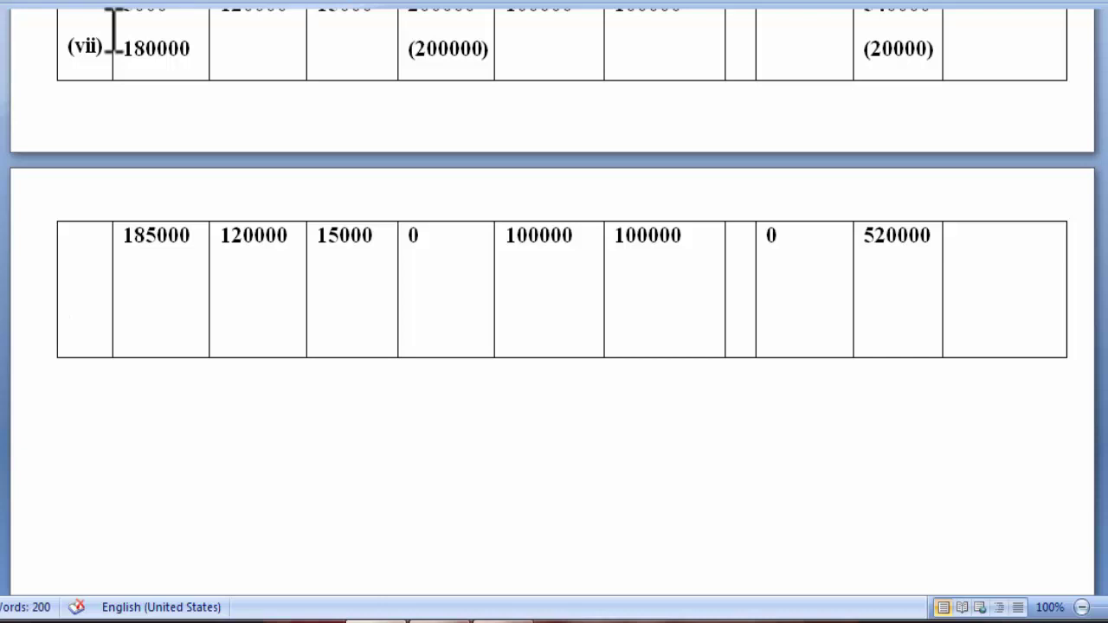
key(Up)
text((viii))
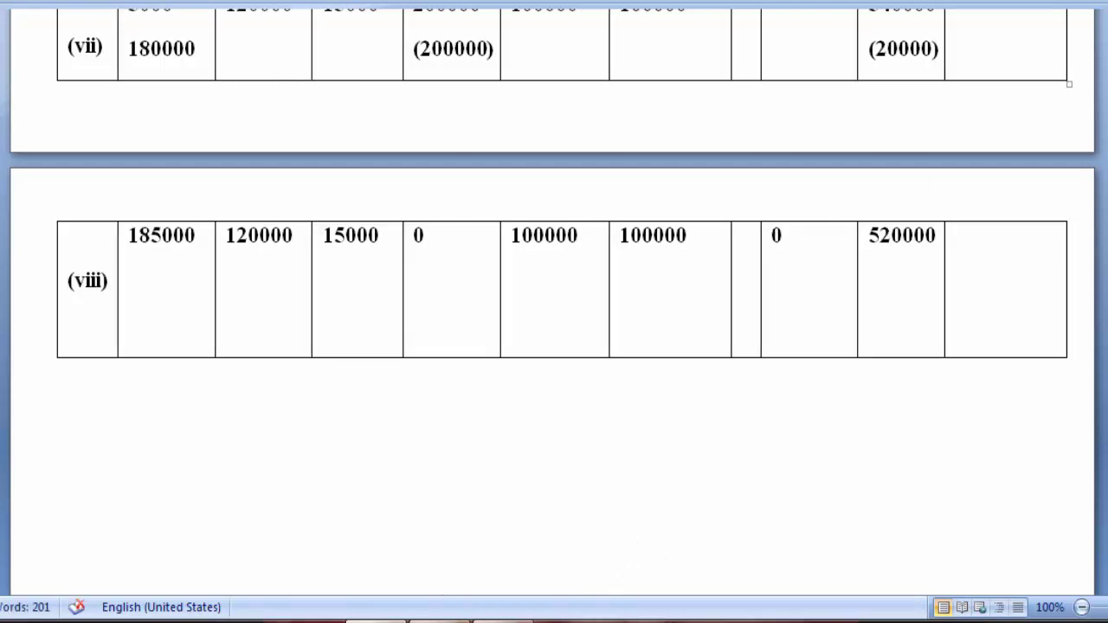
Review transaction (viii) in the list and enter (5000) under the Prepaid Rent balance in its row
scroll(554, 311, up, 15)
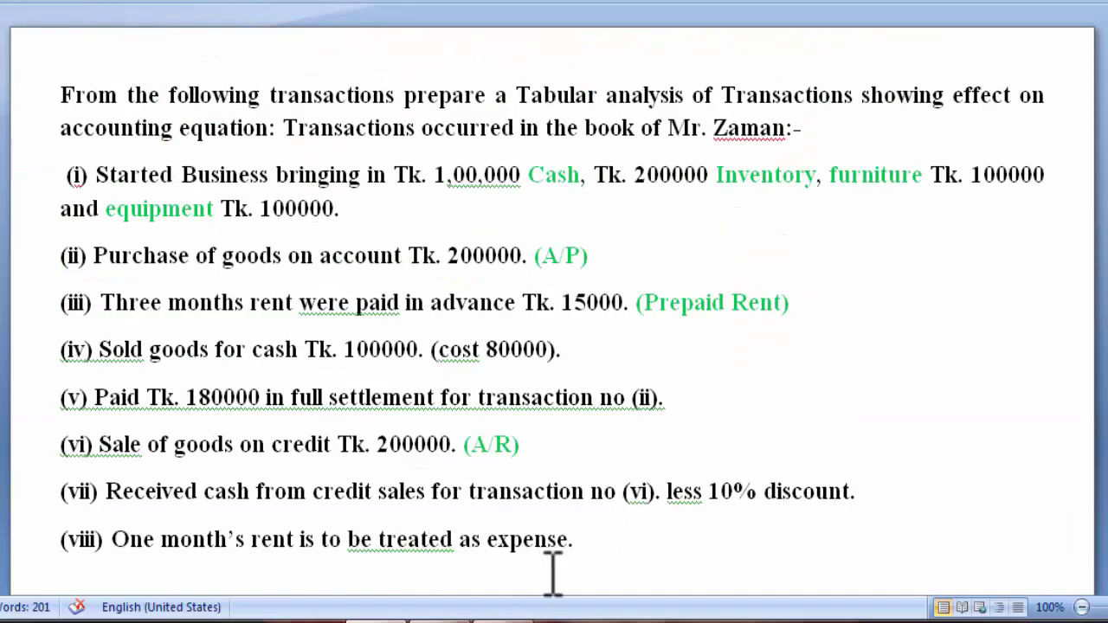
click(575, 545)
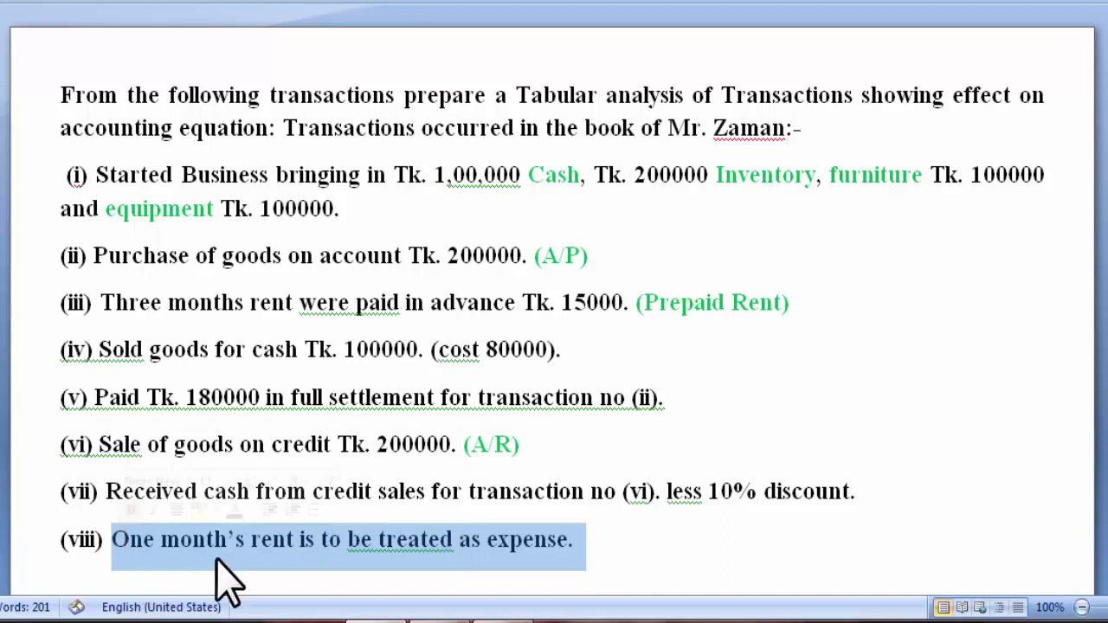
click(624, 573)
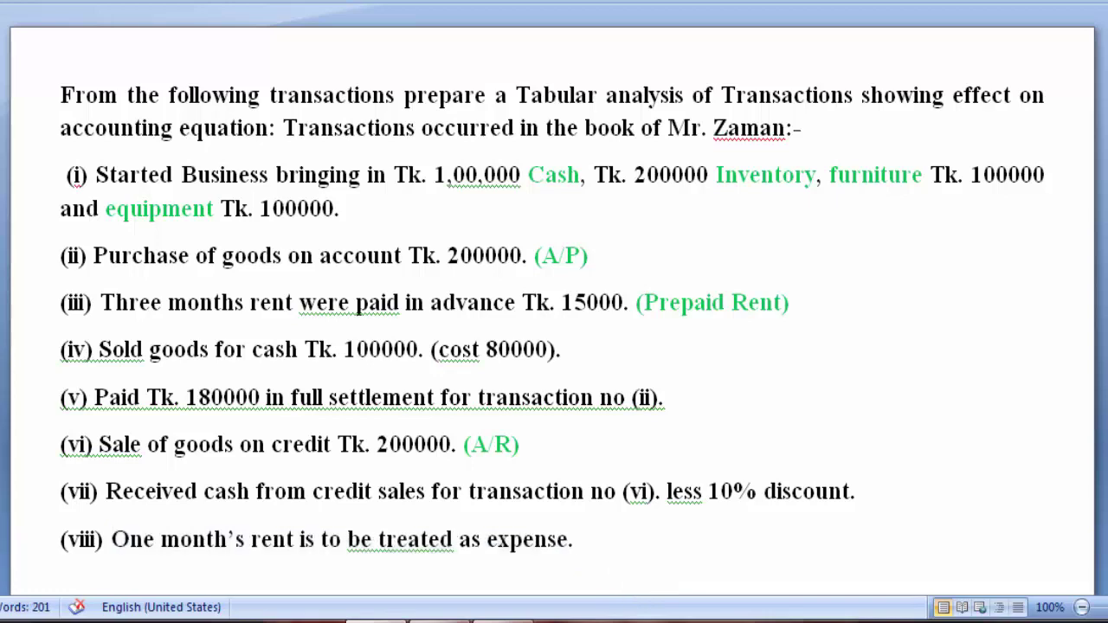
scroll(554, 312, down, 15)
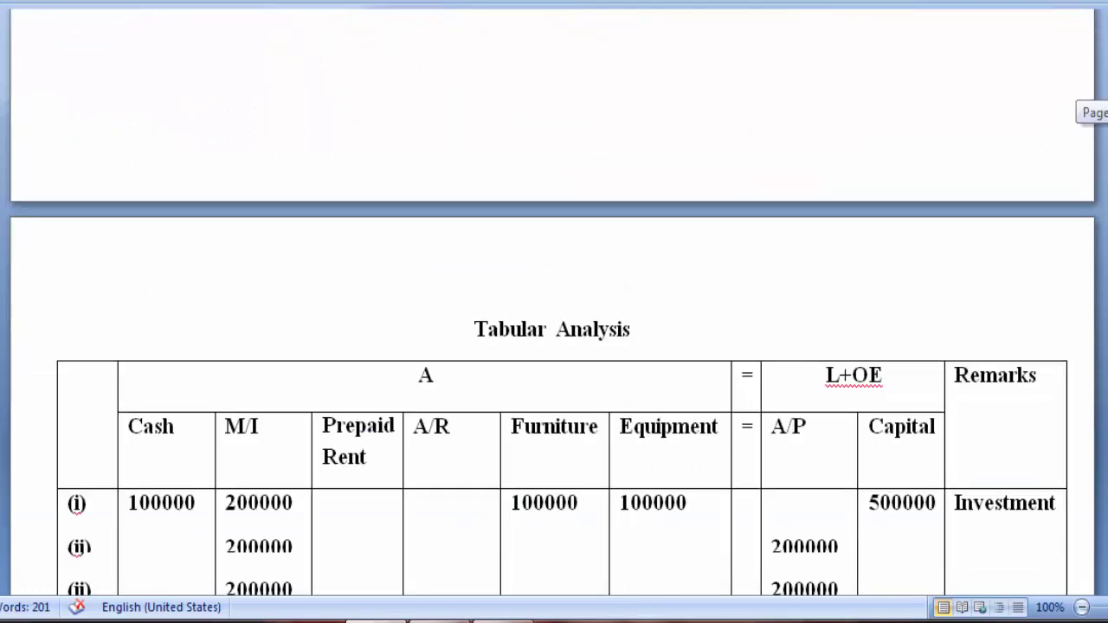
scroll(554, 312, down, 8)
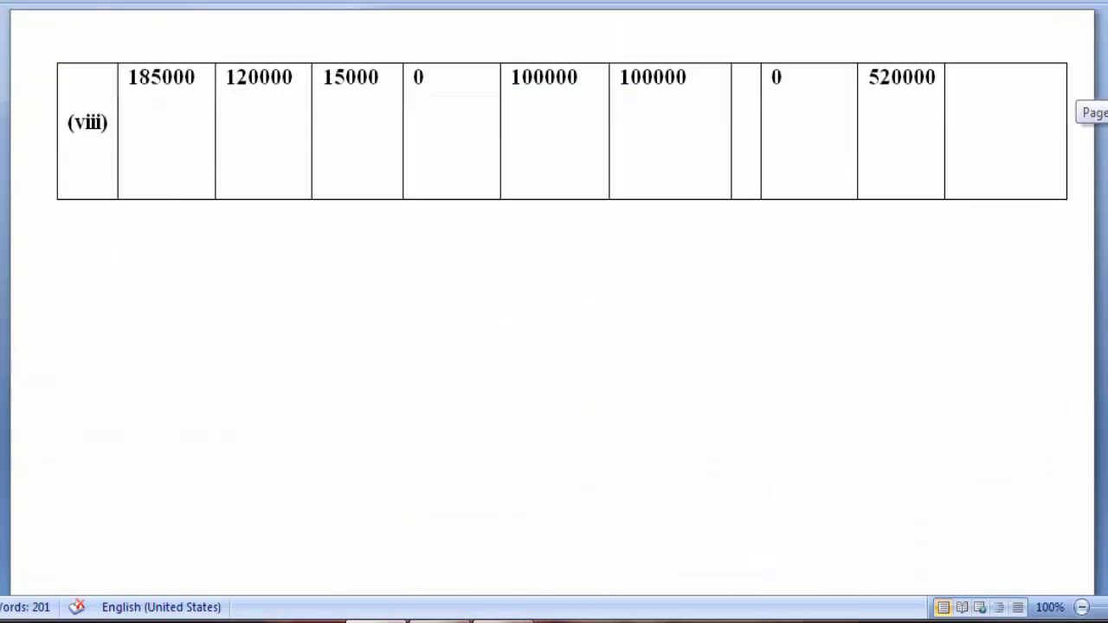
scroll(1051, 432, up, 3)
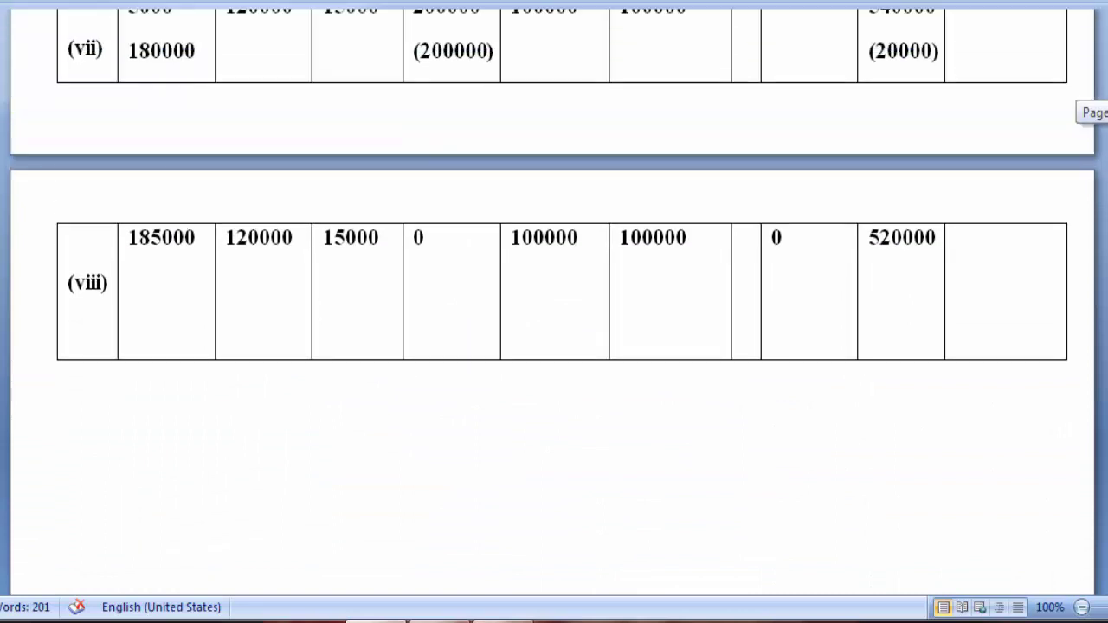
click(356, 290)
key(Return)
text((50)
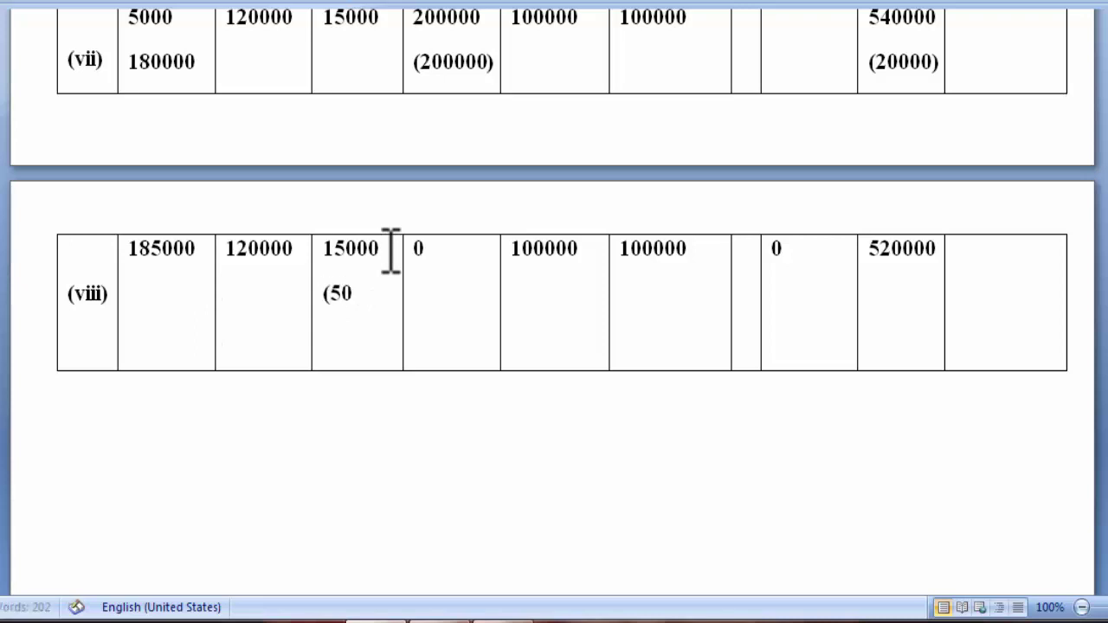
text(00))
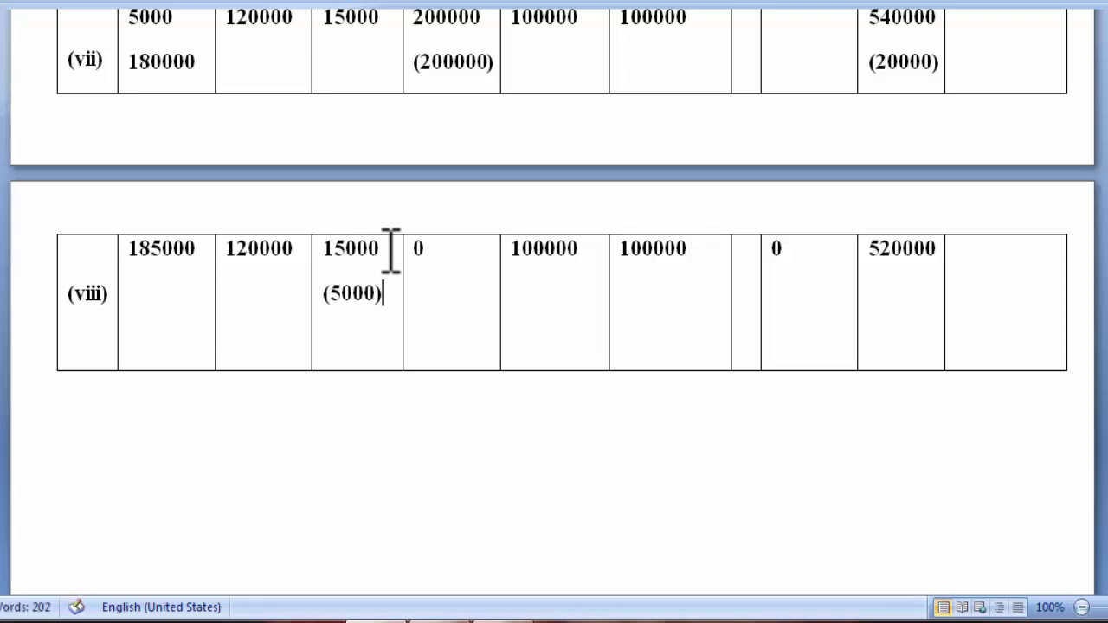
Enter (5000) under the Capital balance for transaction (viii)
click(940, 251)
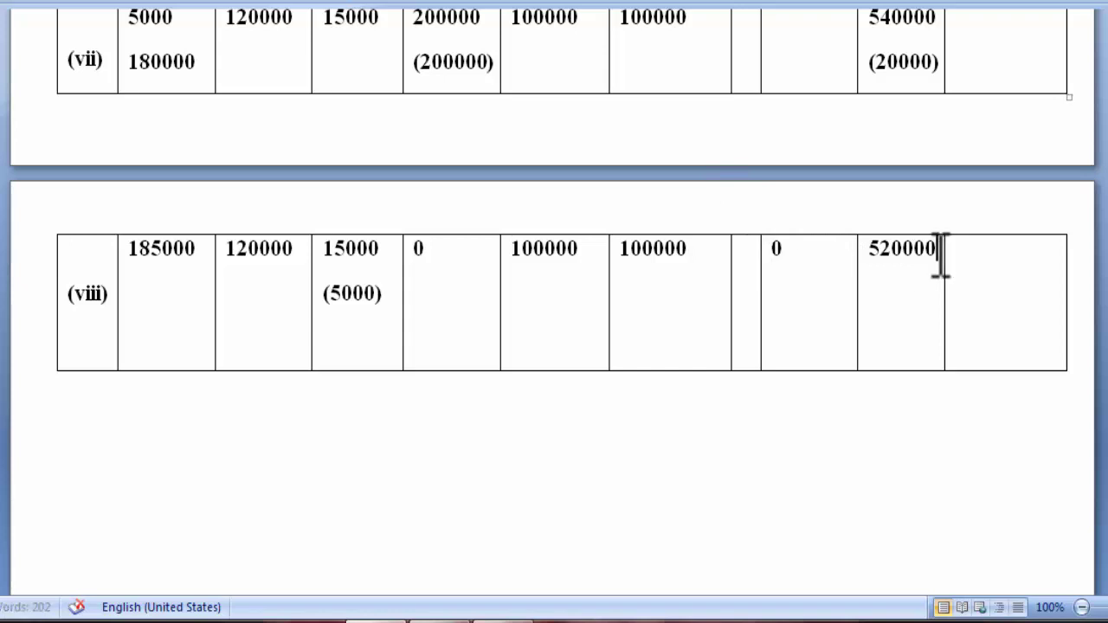
key(Return)
text(()
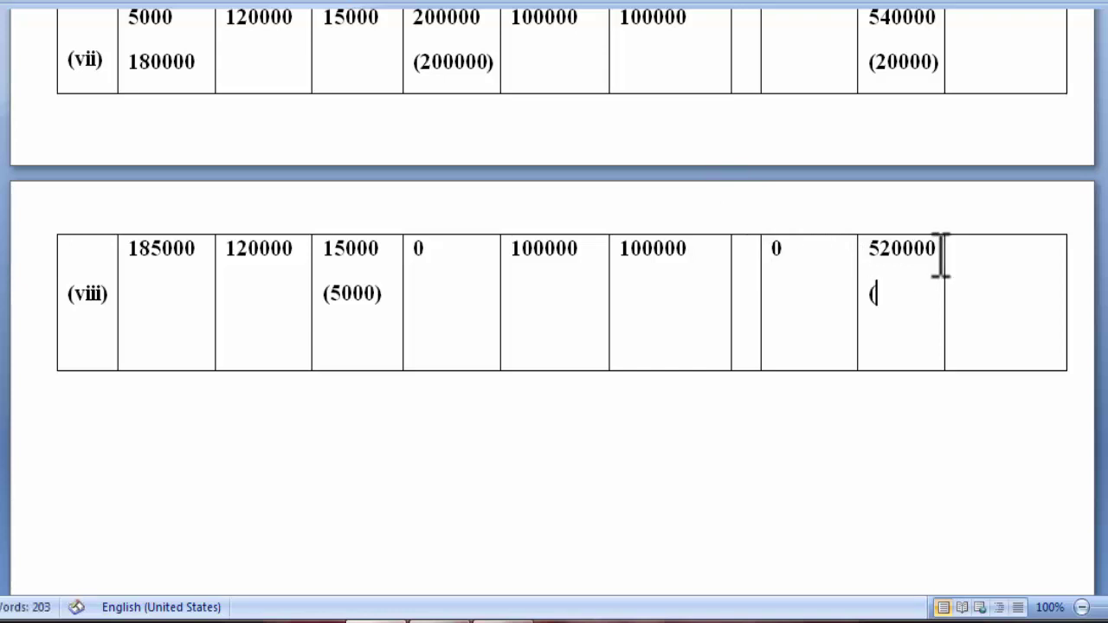
text(5000)
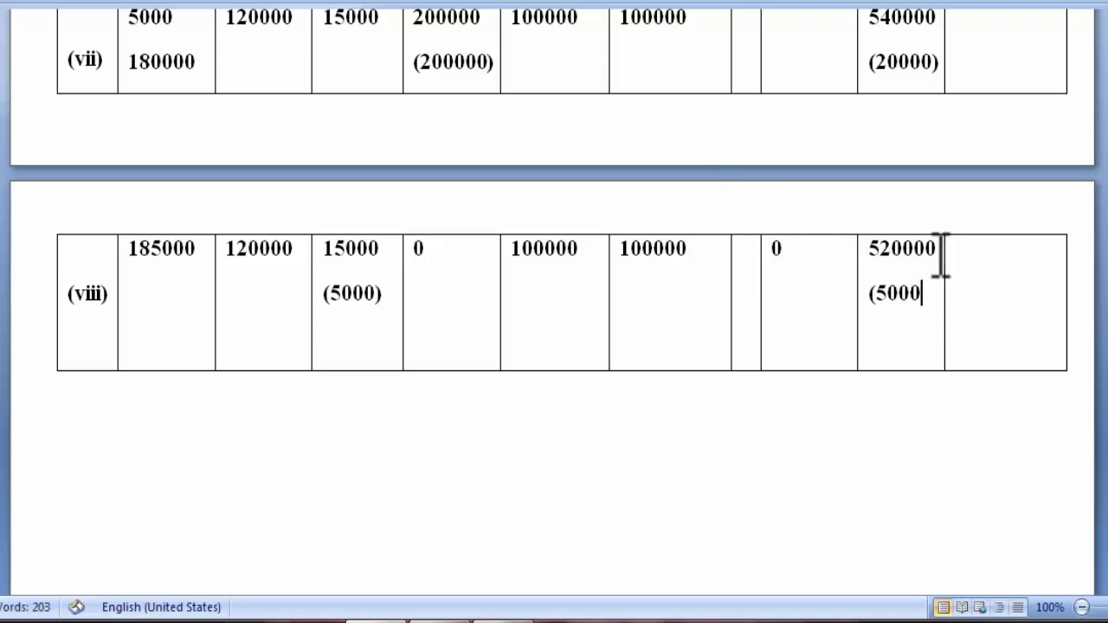
text())
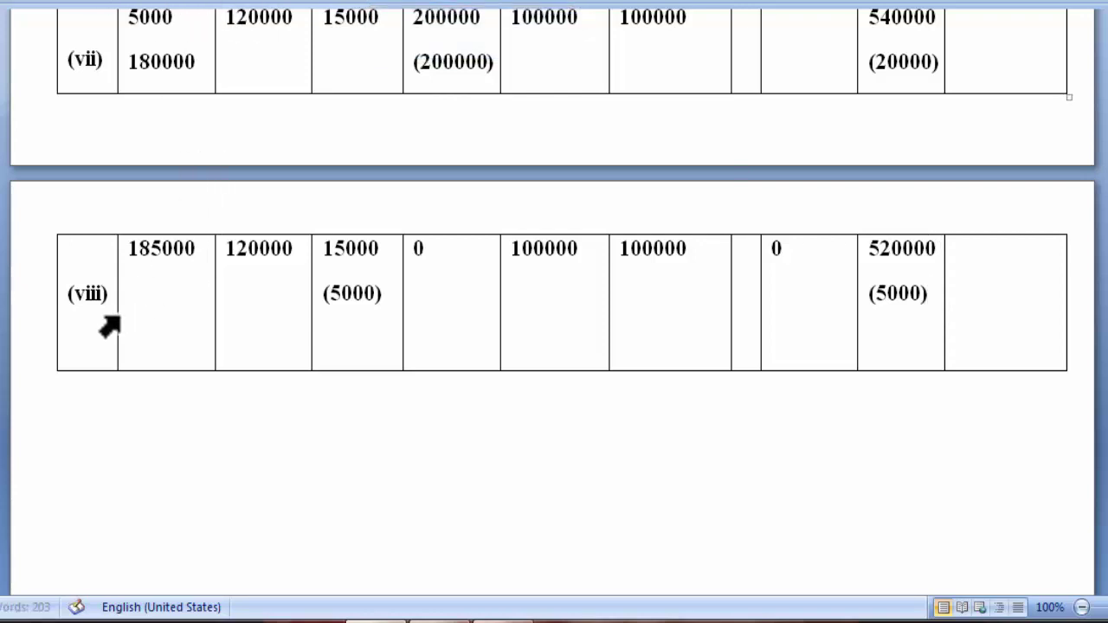
Draw a row border below the transaction (viii) entries and enter closing balances of 185000 Cash, 120000 M/I and 10000 Prepaid Rent
click(50, 2)
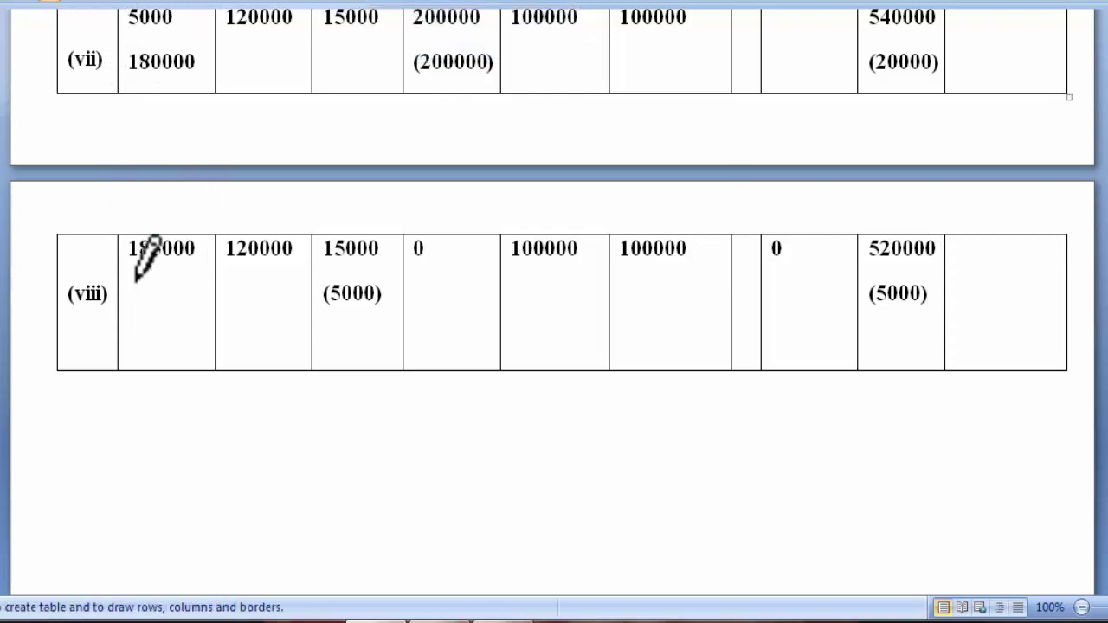
mouse_move(122, 312)
mouse_down()
mouse_move(959, 314)
mouse_move(944, 313)
mouse_up()
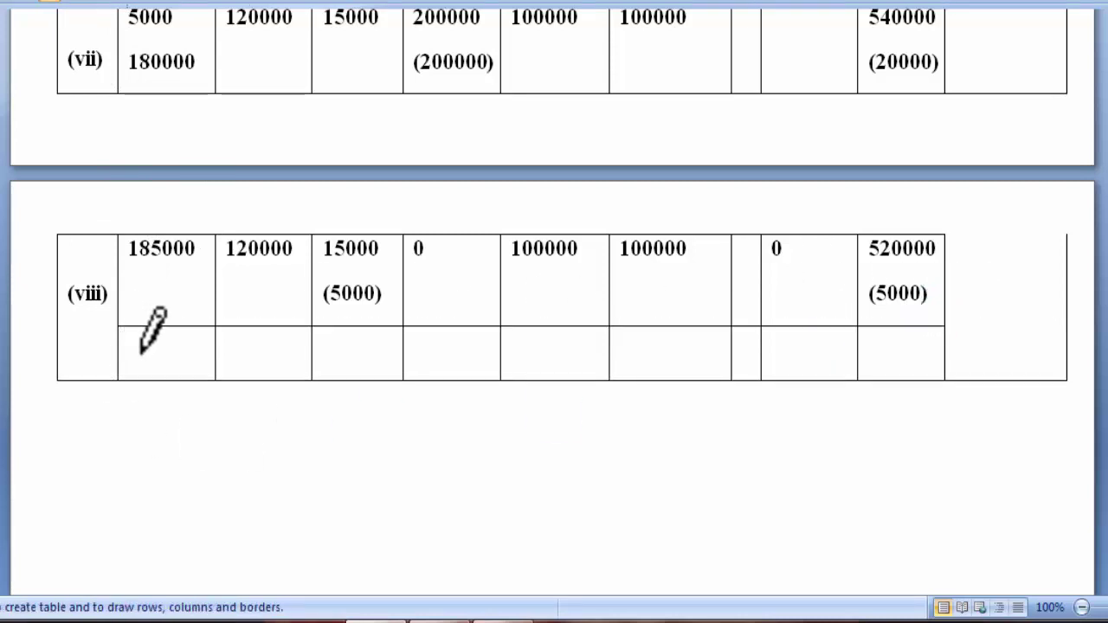
text(185000)
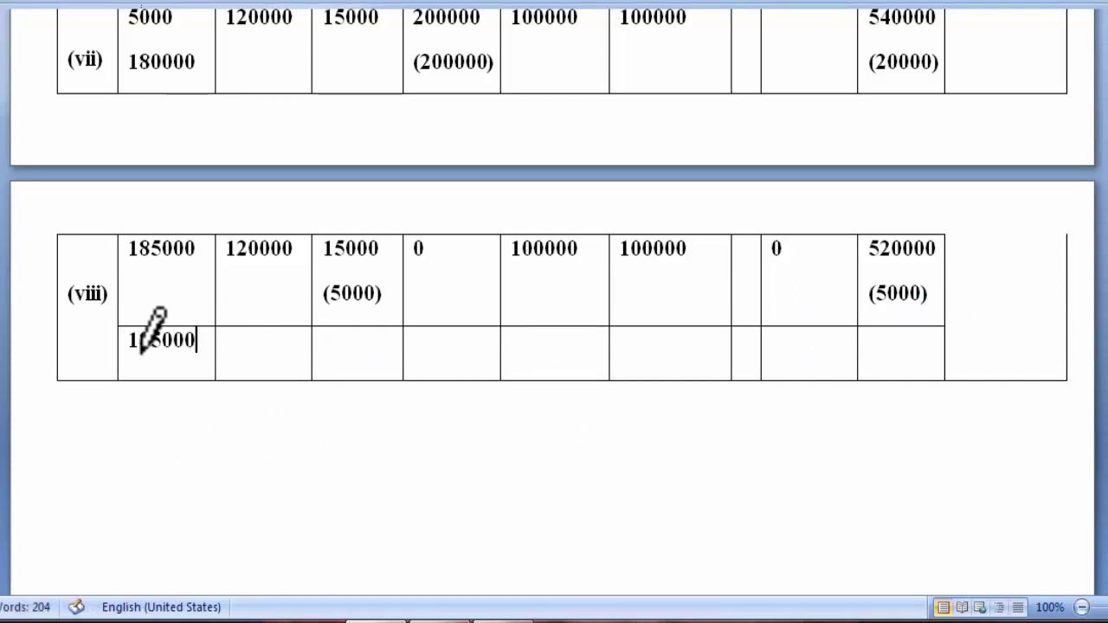
key(Tab)
text(120000)
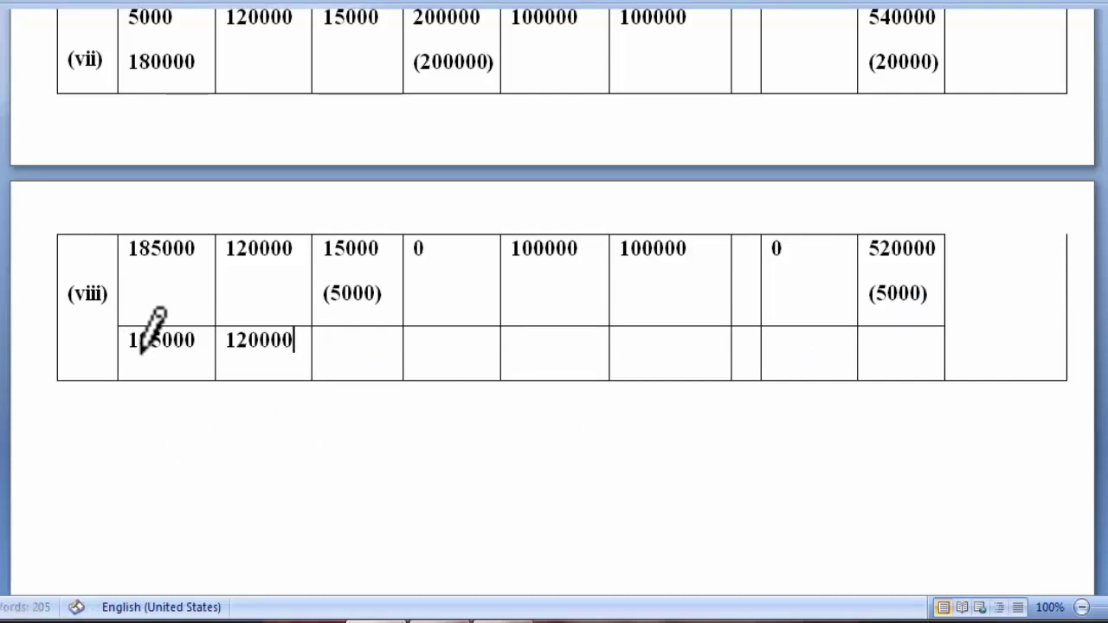
key(Tab)
text(10000)
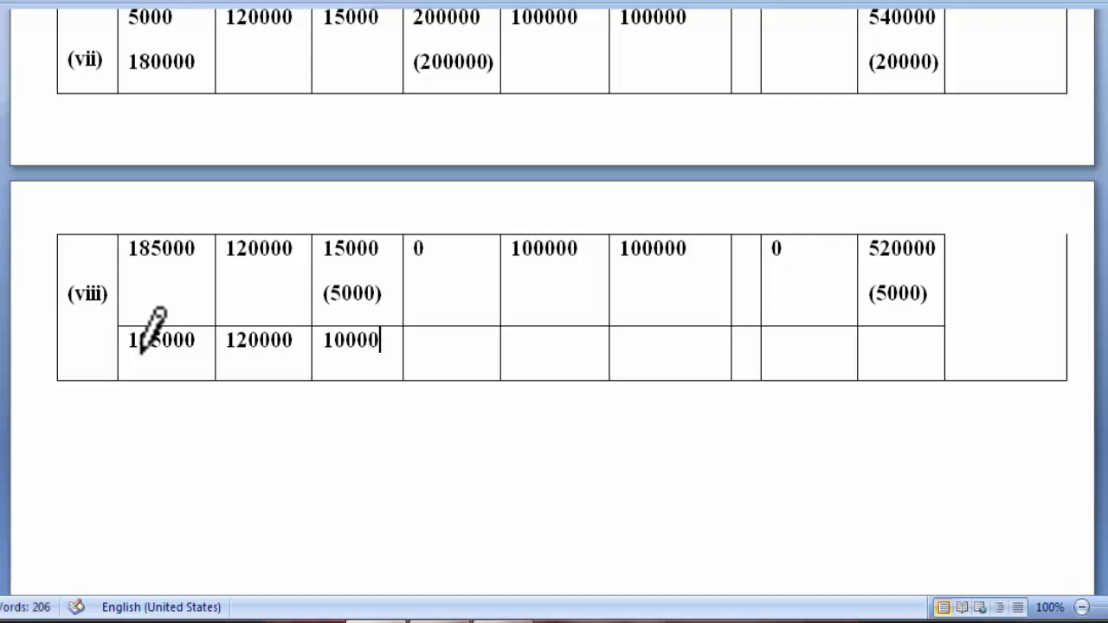
Complete the closing balance row with 100000 for Furniture, 100000 for Equipment, 515000 for Capital and = in the separator column
key(Tab)
text(10000)
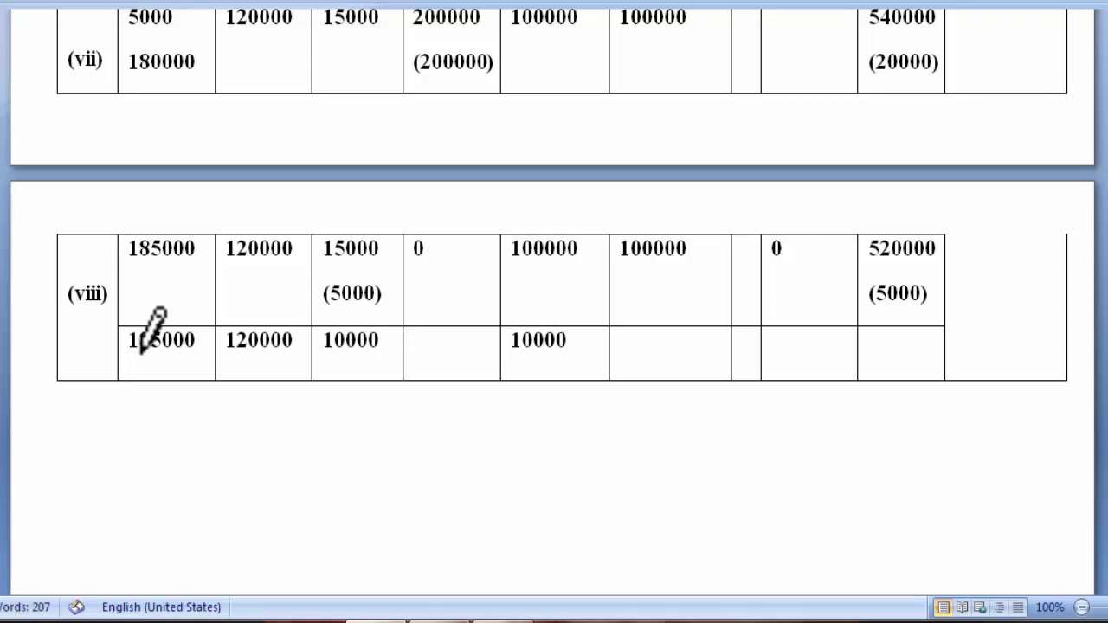
text(0)
text(1000)
key(Tab)
key(Tab)
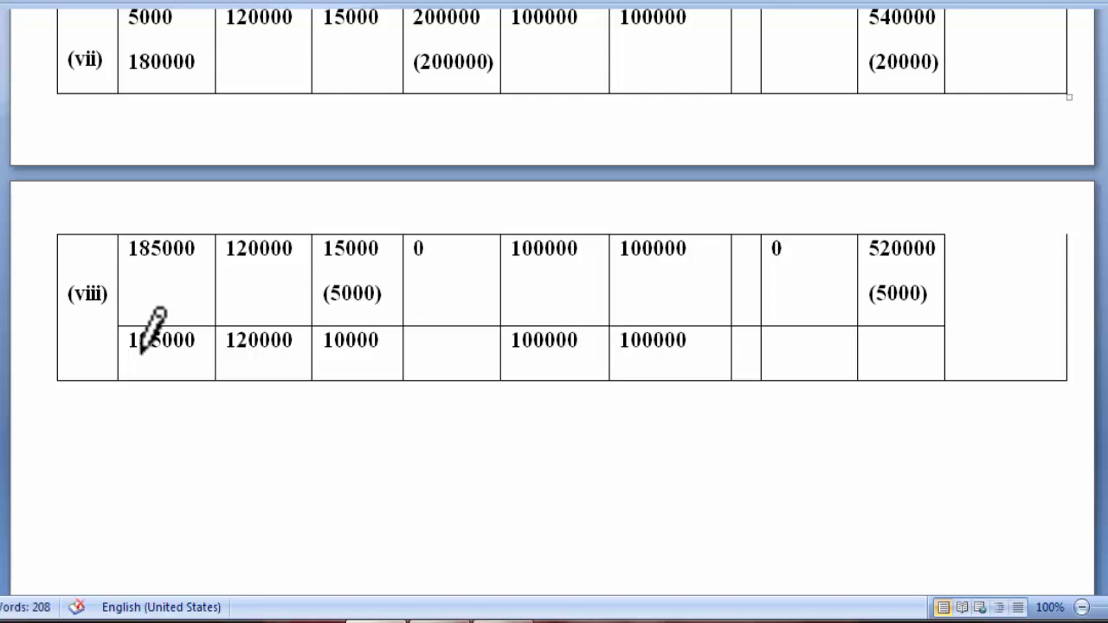
text(515000)
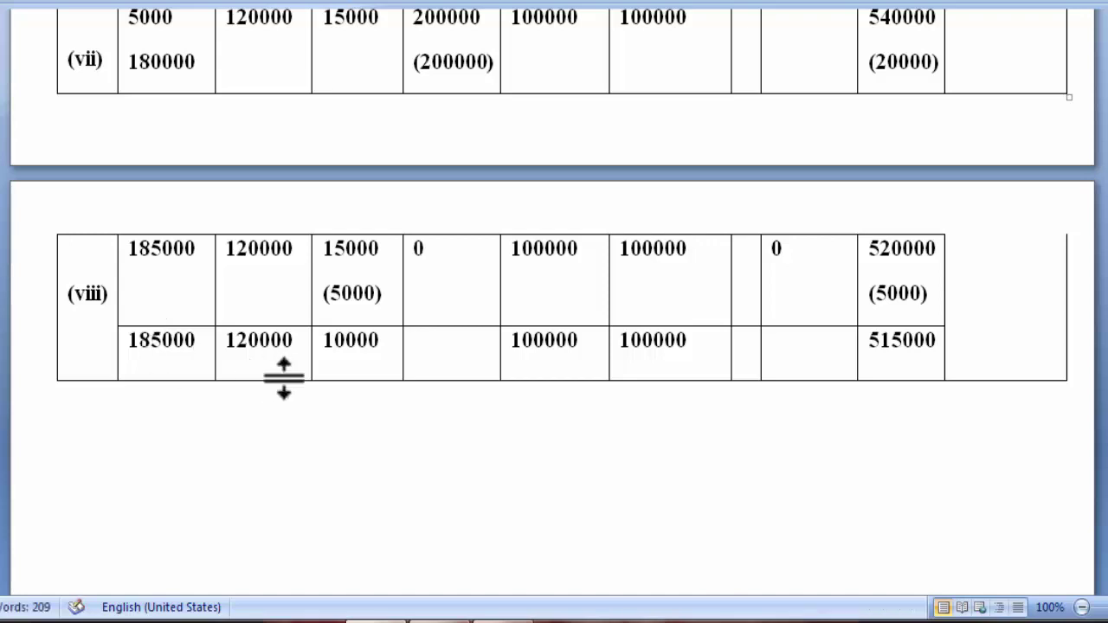
click(749, 353)
text(-)
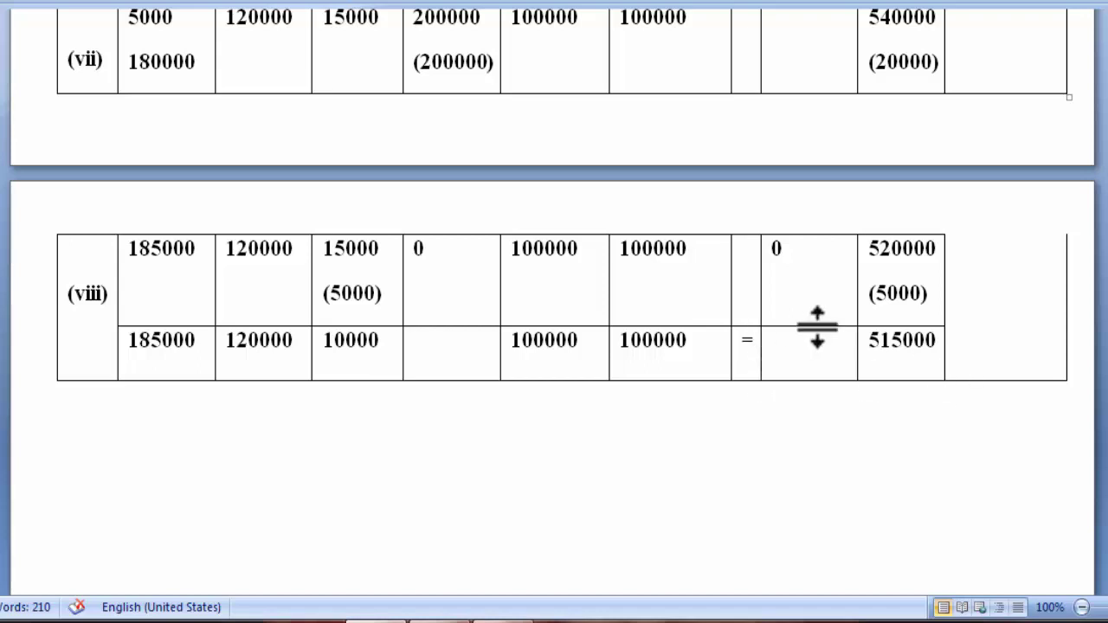
In Calculator, add the closing asset balances 185000, 120000, 10000 and 200000 to check them against the closing Capital balance
drag(876, 341, 923, 340)
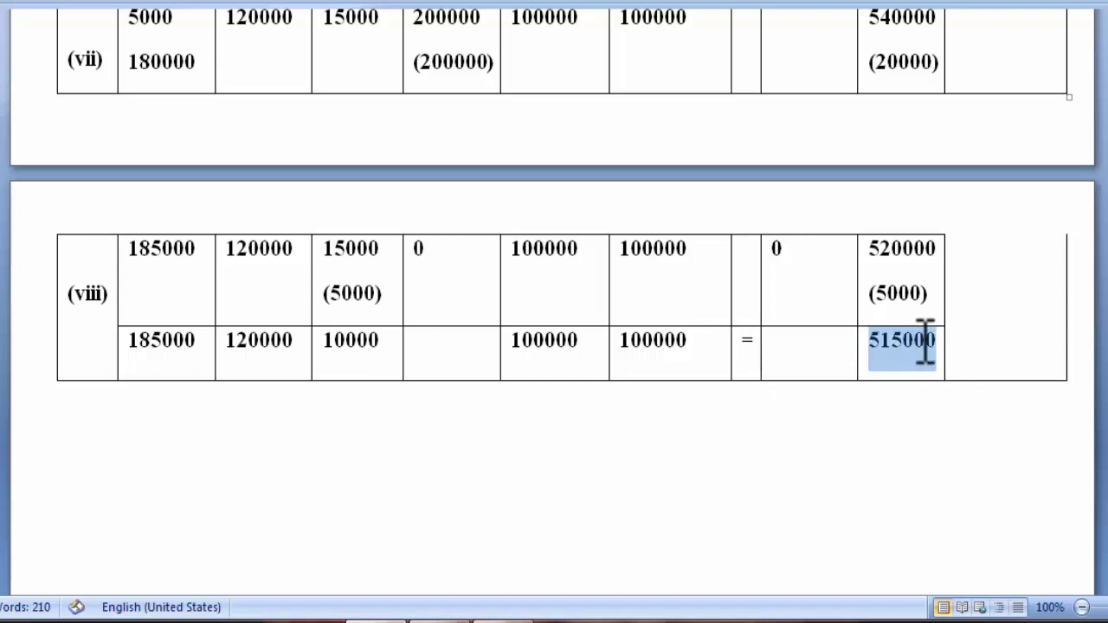
click(690, 346)
text(85000)
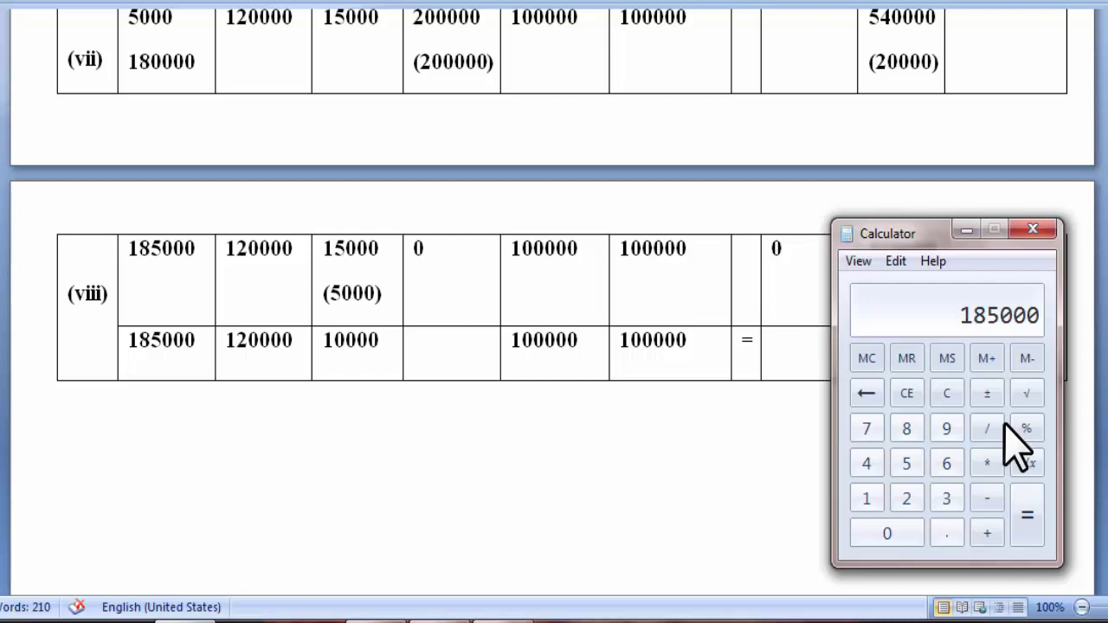
key(plus)
text(1200)
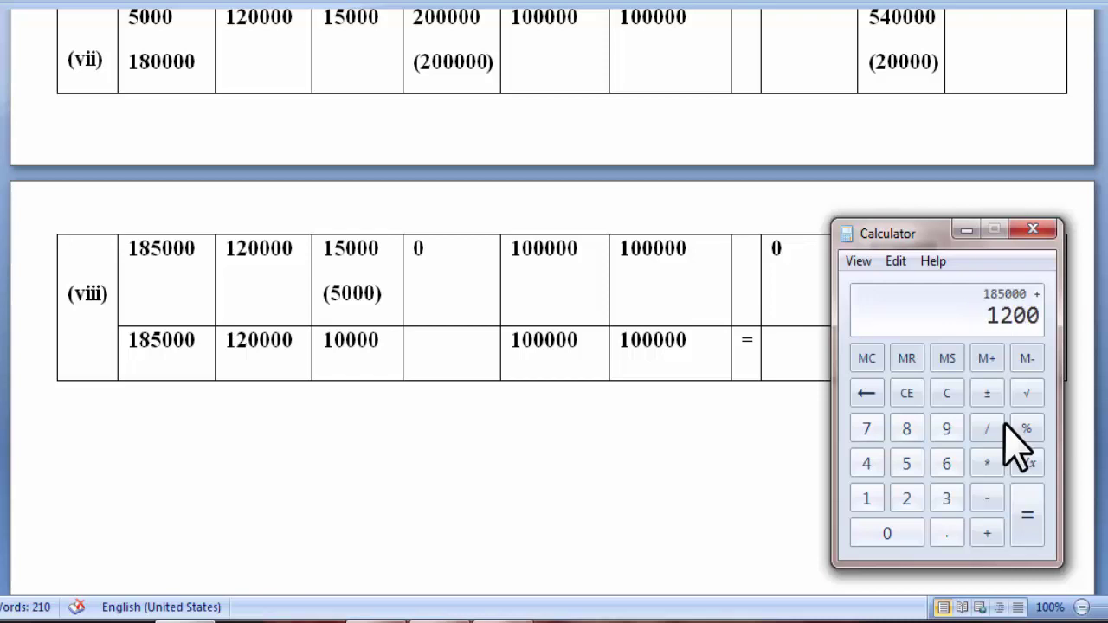
text(00)
key(plus)
text(10000)
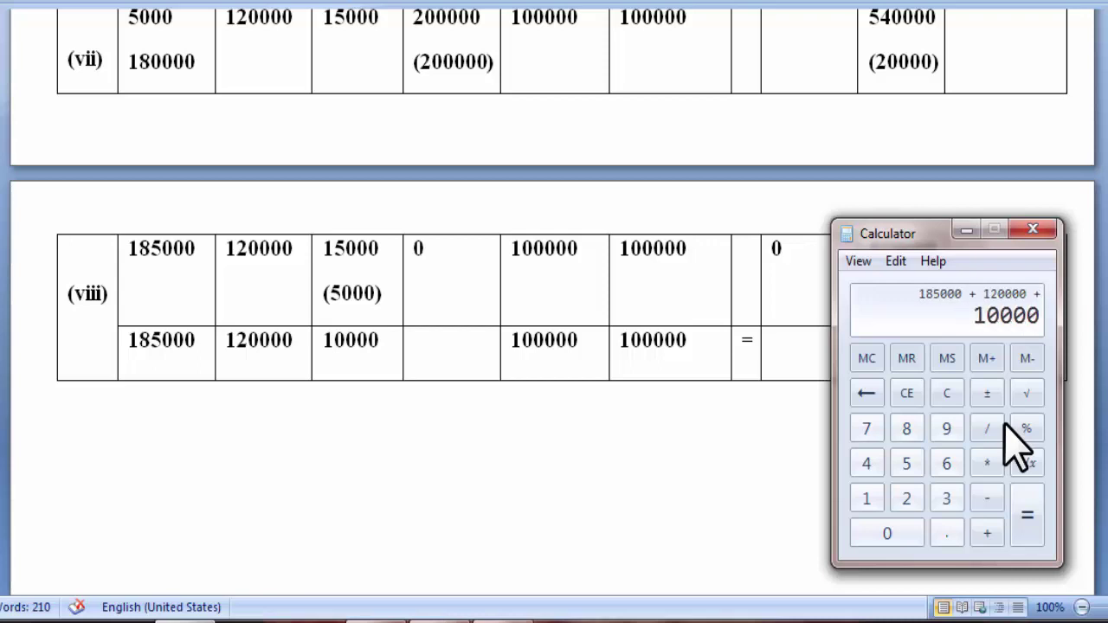
key(plus)
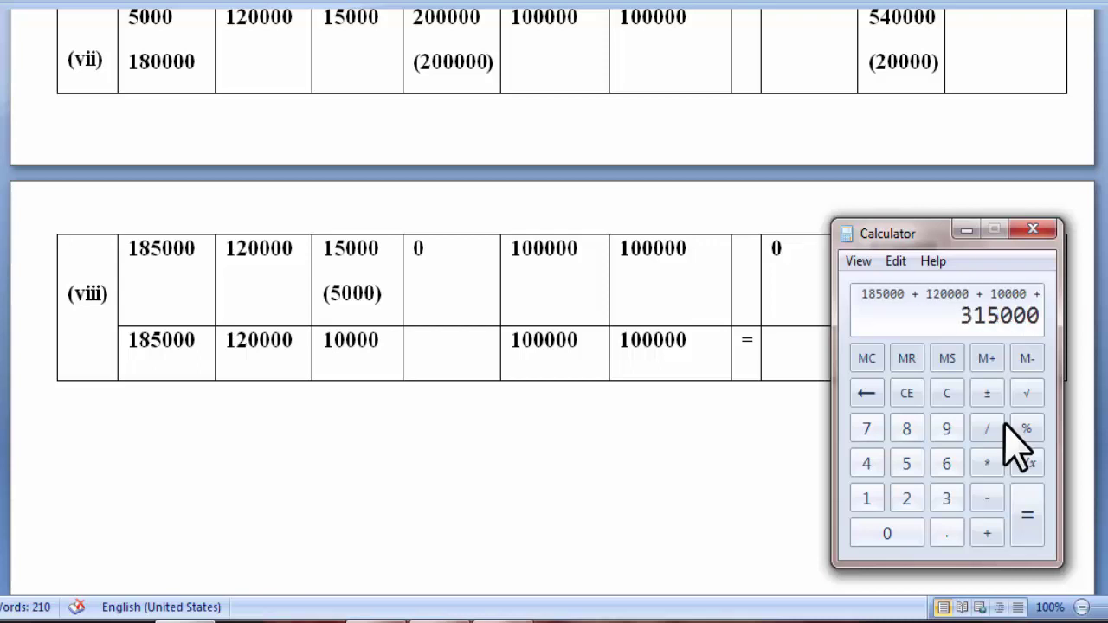
text(20000)
text(0)
key(Return)
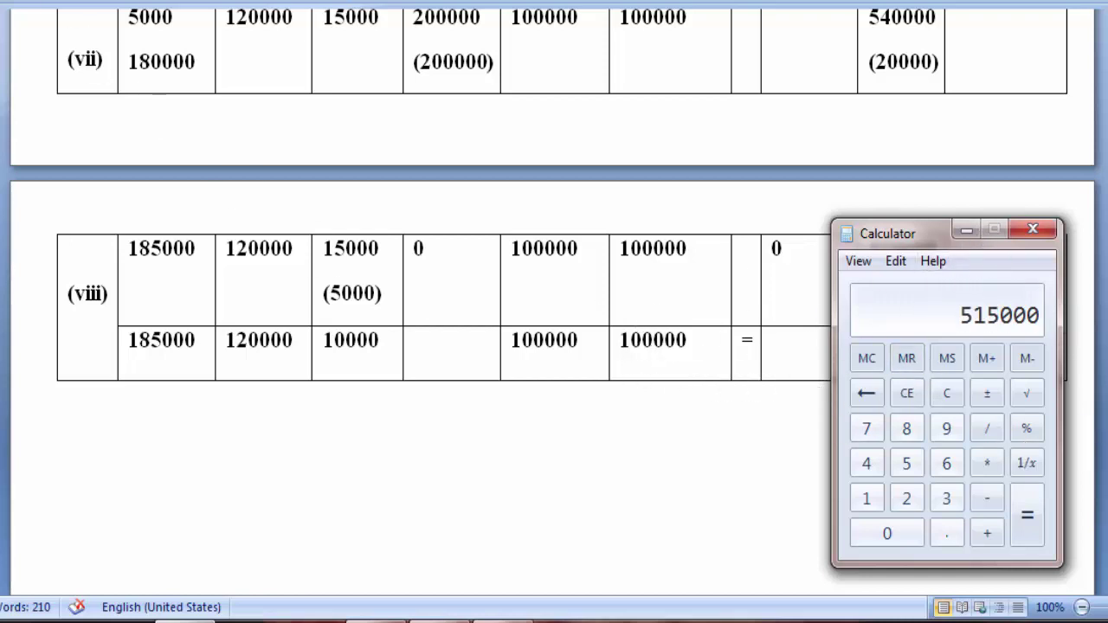
click(236, 340)
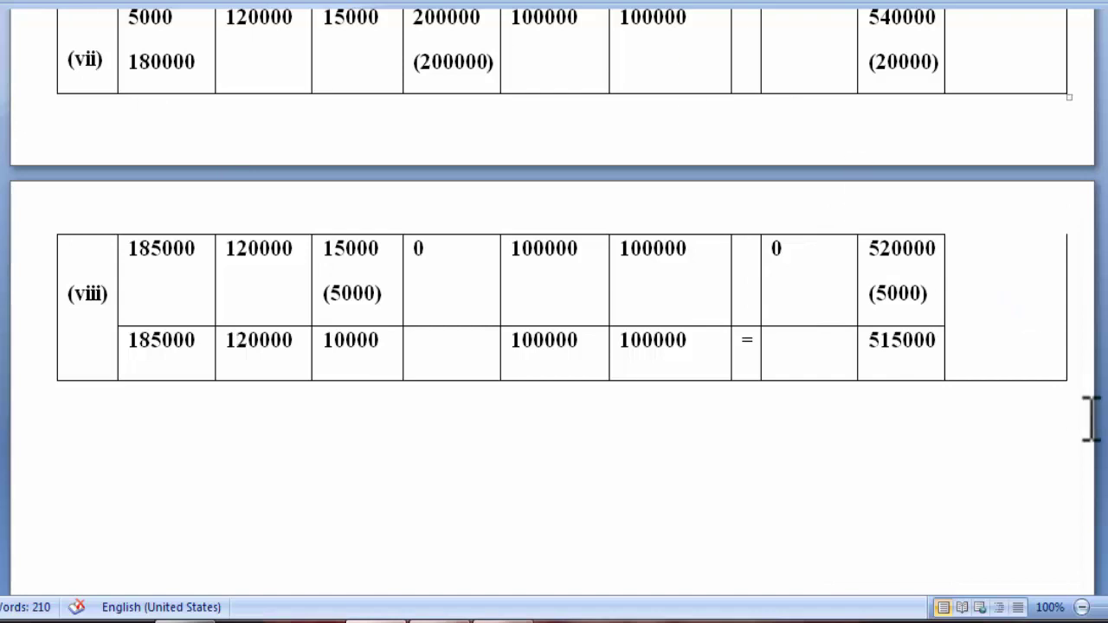
Add a totals row below the closing balances with merged asset cells, entering 515000 for assets and = in the separator column
click(182, 2)
click(324, 452)
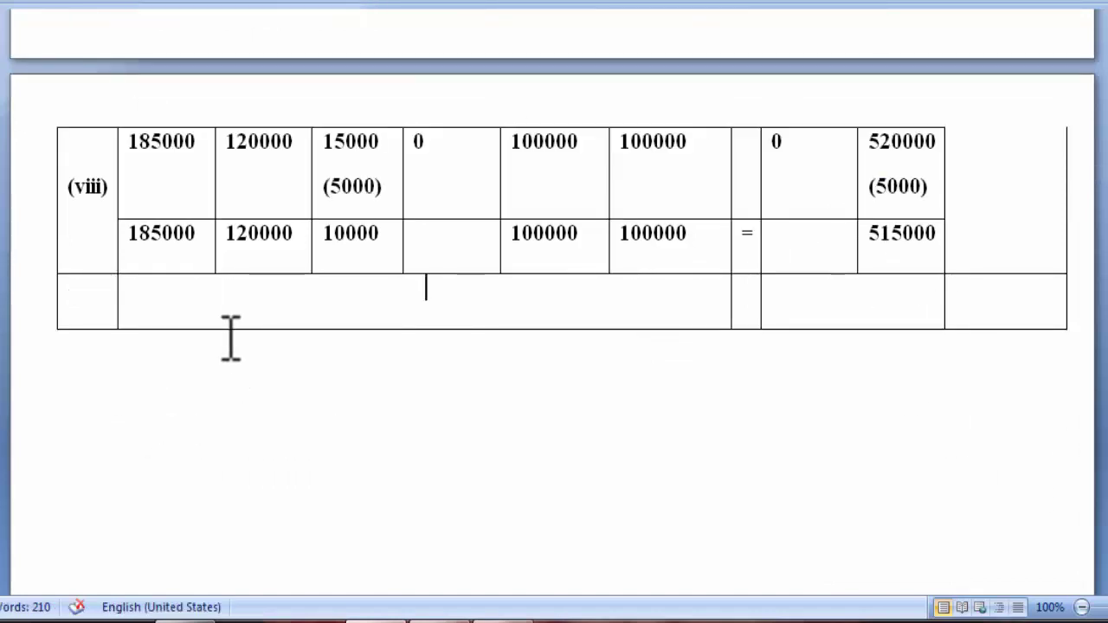
text(515000)
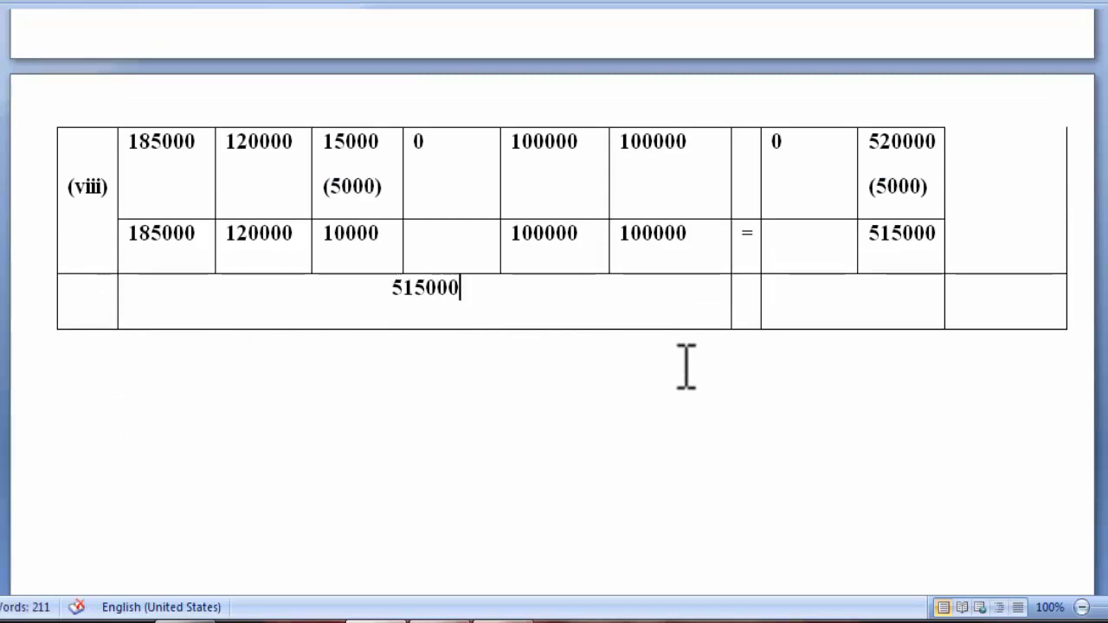
click(745, 305)
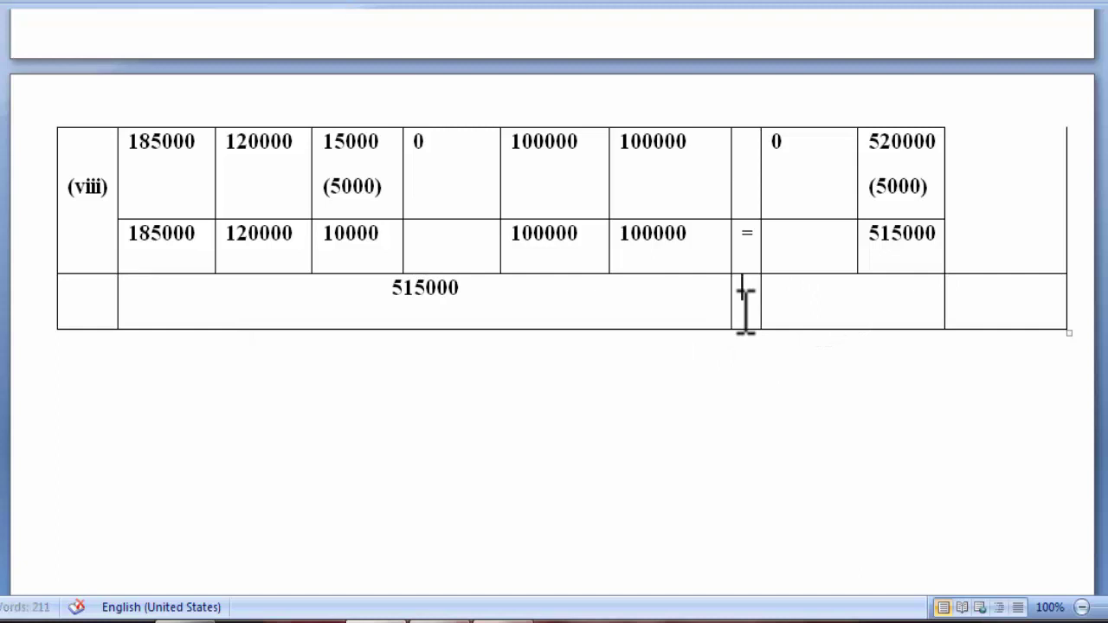
text(=)
Enter a centred 515000 in the merged A/P and Capital cell of the totals row and save the document
click(857, 303)
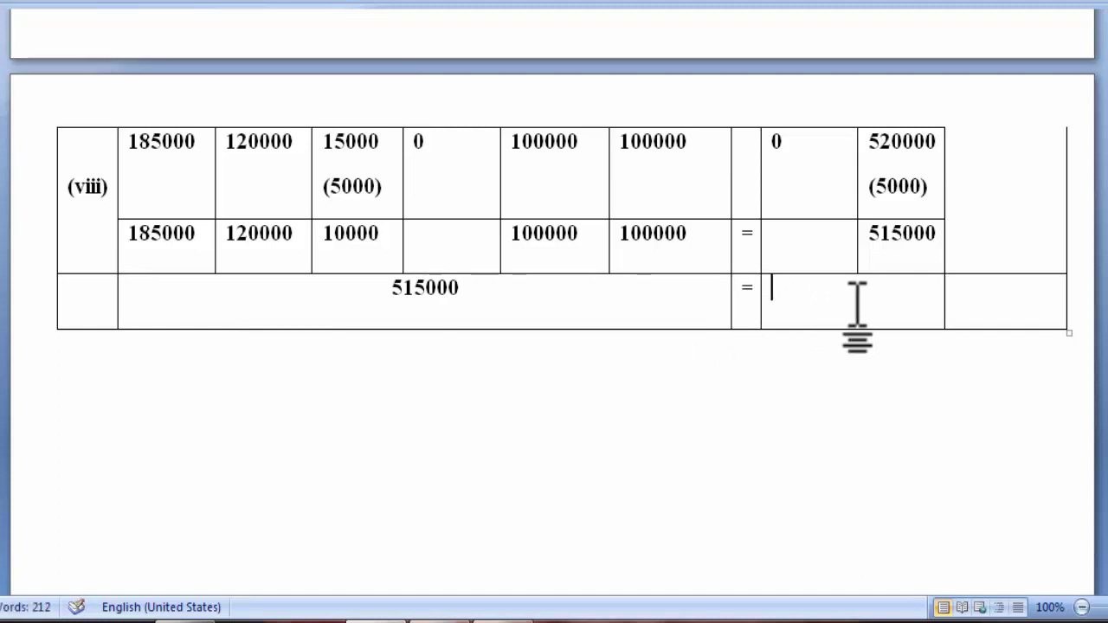
text(1)
key(BackSpace)
text(515000)
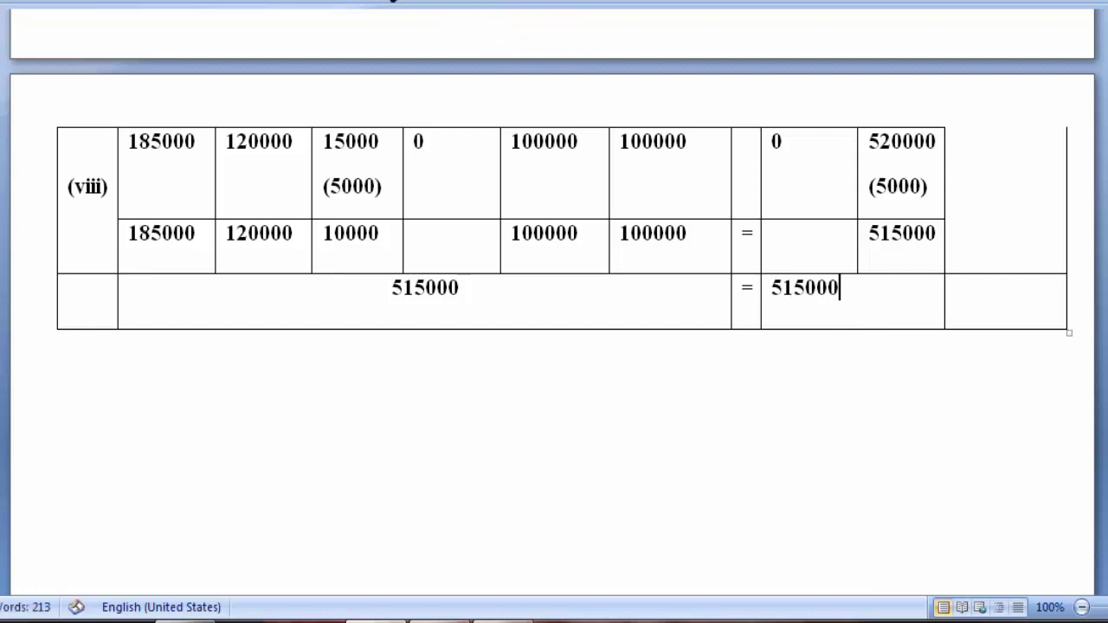
key(ctrl+e)
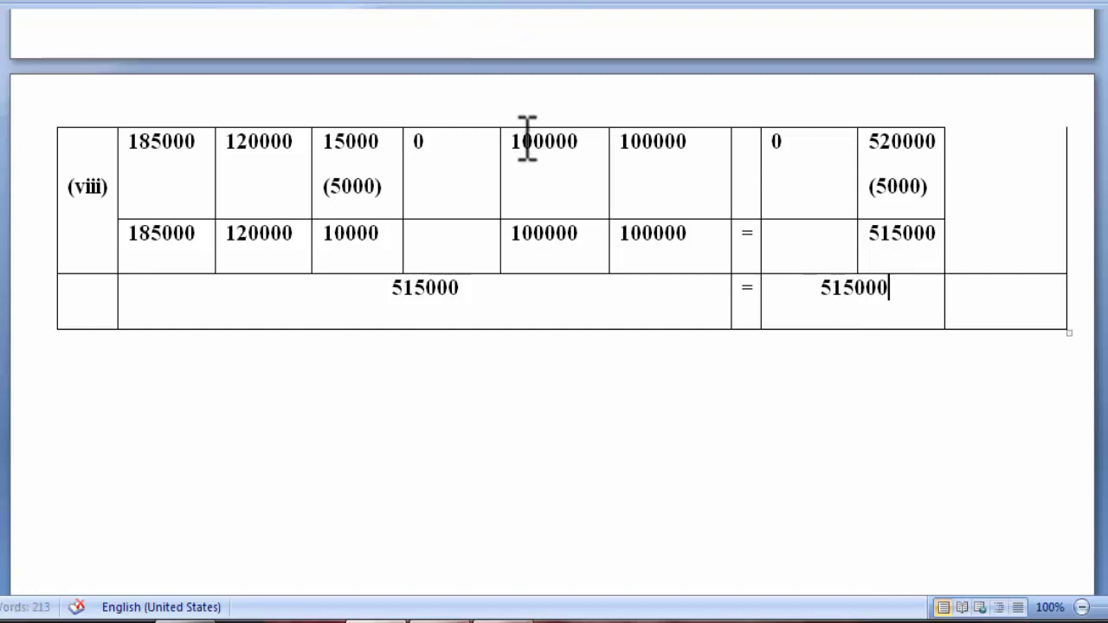
key(ctrl+s)
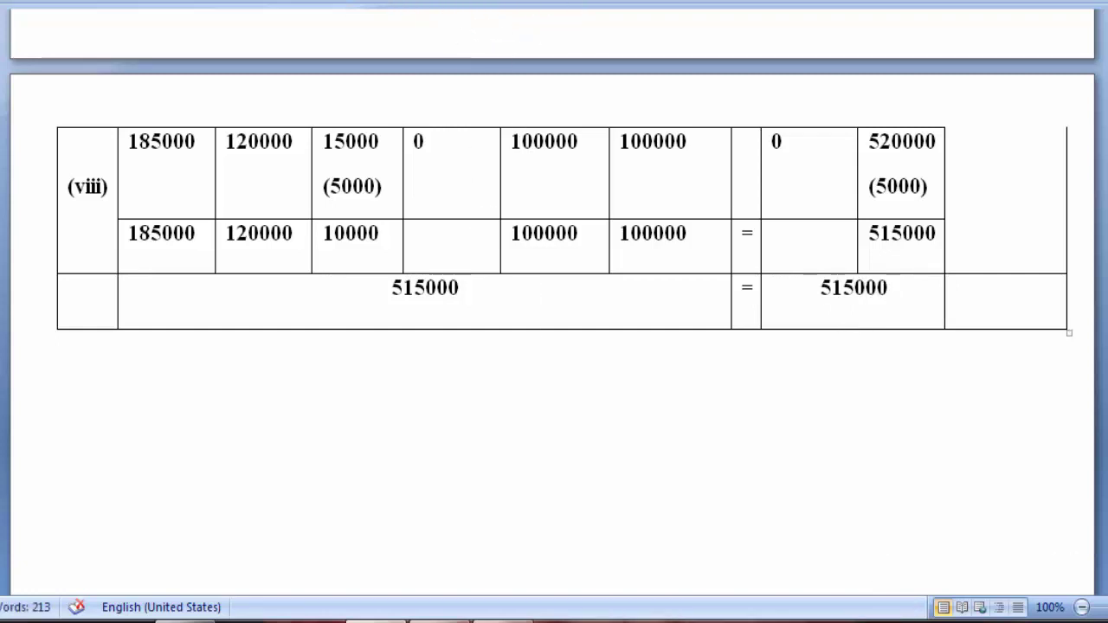
Place the text cursor in the Remarks column's long cell, below the Investment entry for transaction (i)
scroll(554, 346, up, 15)
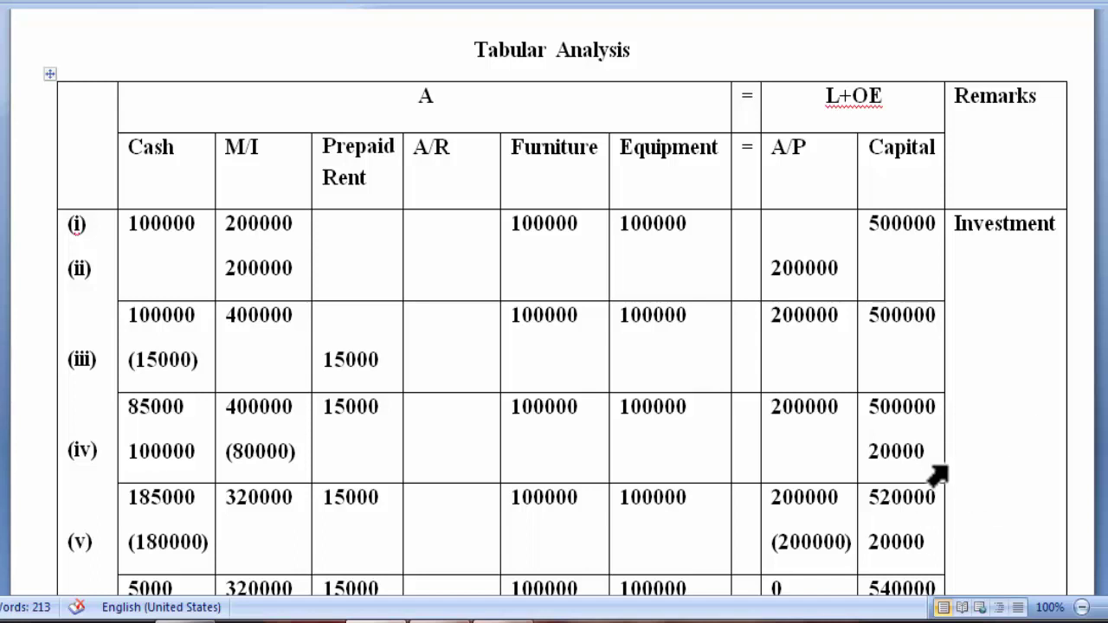
click(984, 223)
key(ctrl+b)
key(ctrl+b)
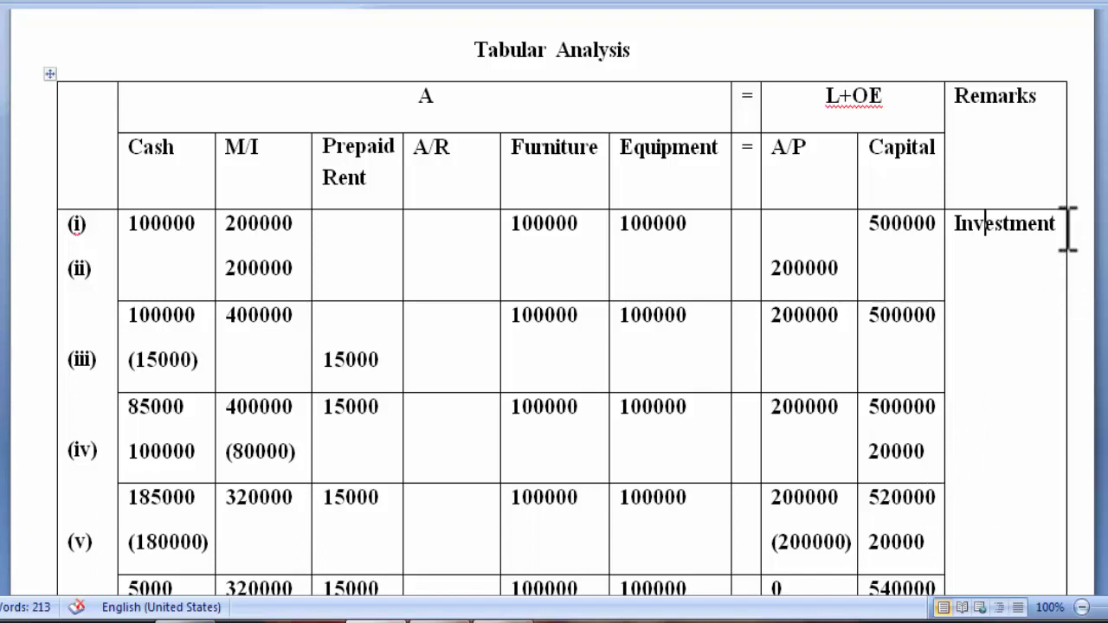
key(Down)
key(Down)
key(Down)
key(Down)
key(Down)
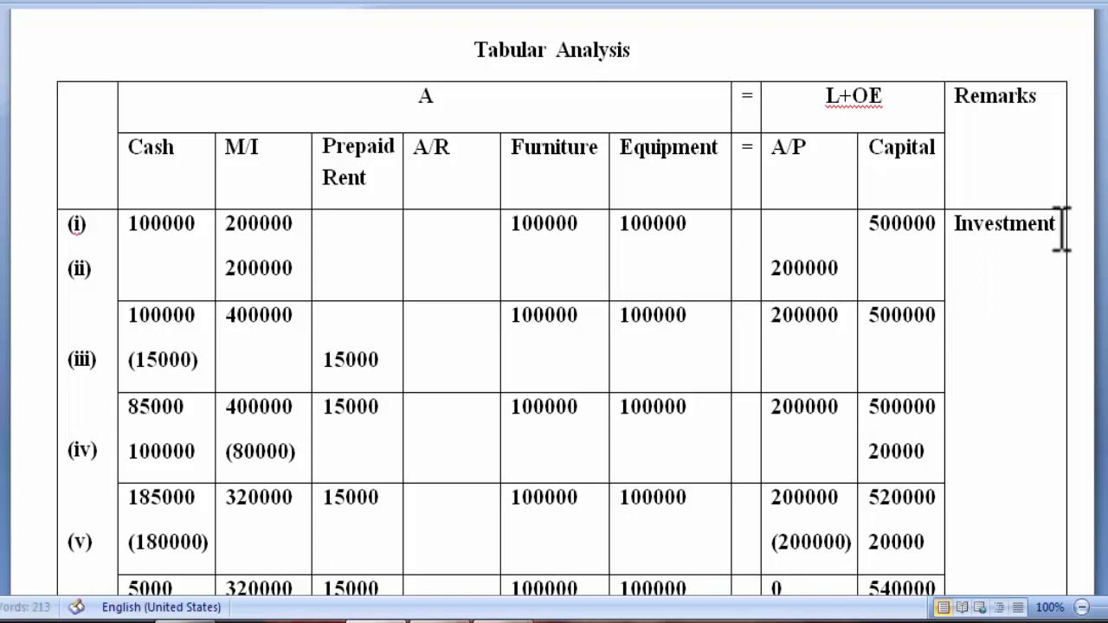